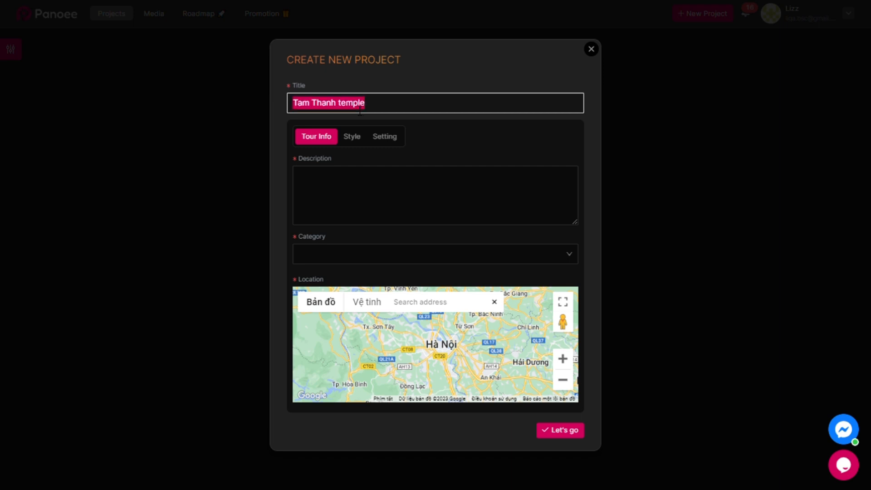
Enter "Tam Thanh temple" as the project description and set the category to Architecture
key("Tab")
type("Tam Thanh temple")
left_click(361, 254)
left_click(338, 317)
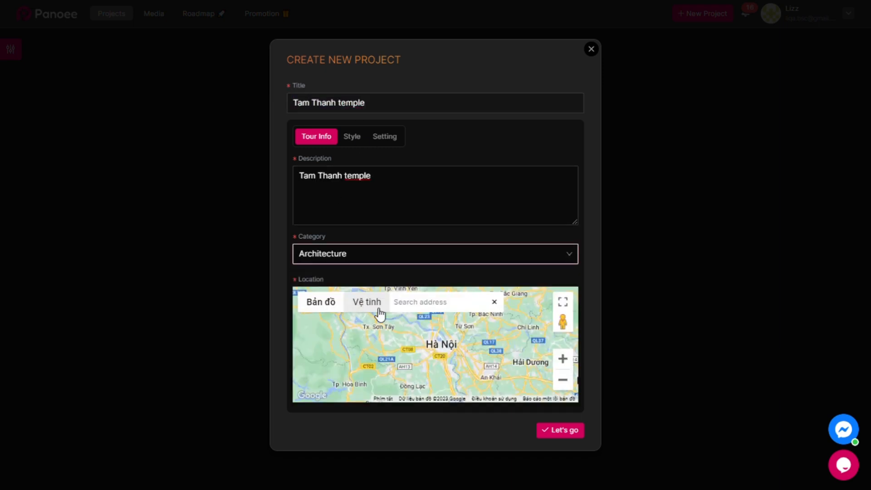
Search the location map for "Chùa tam thanh", set the match in Tam Thanh, Lạng Sơn as the location, and create the project
left_click(410, 303)
type("Chùa")
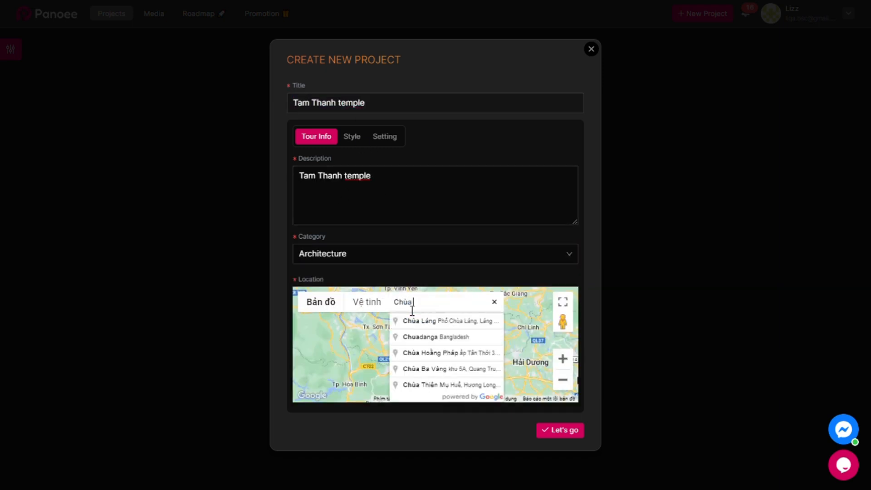
type(" tam thanh")
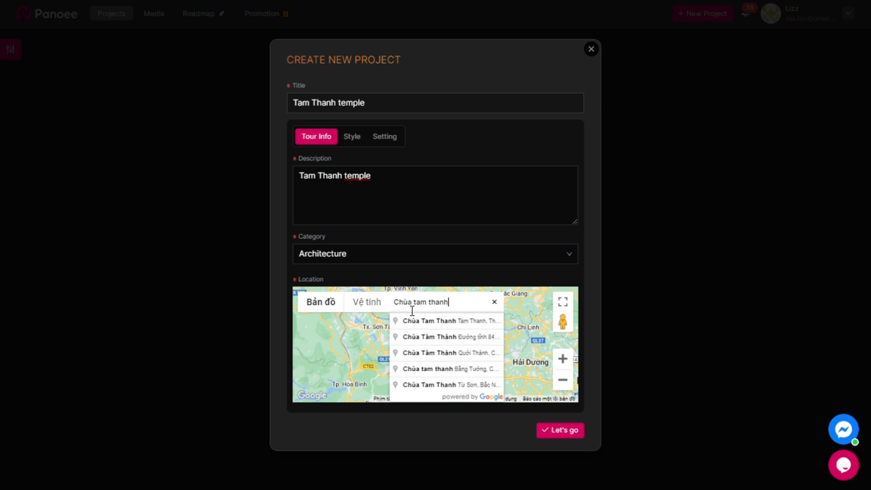
left_click(433, 323)
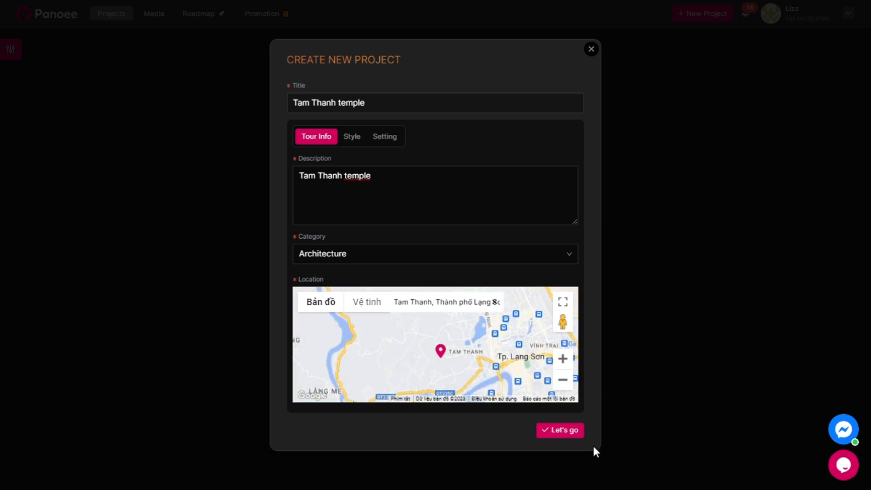
left_click(570, 433)
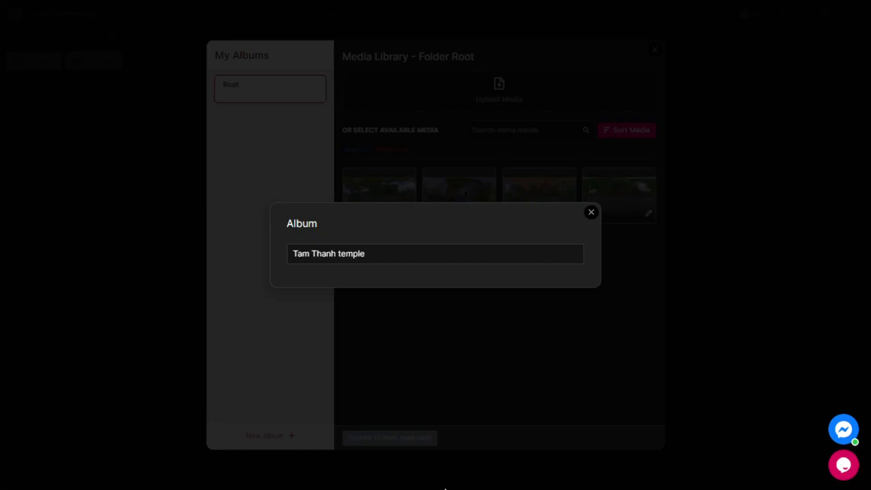
Create the Tam Thanh temple album and add its four panoramas to the tour as scenes
left_click(318, 275)
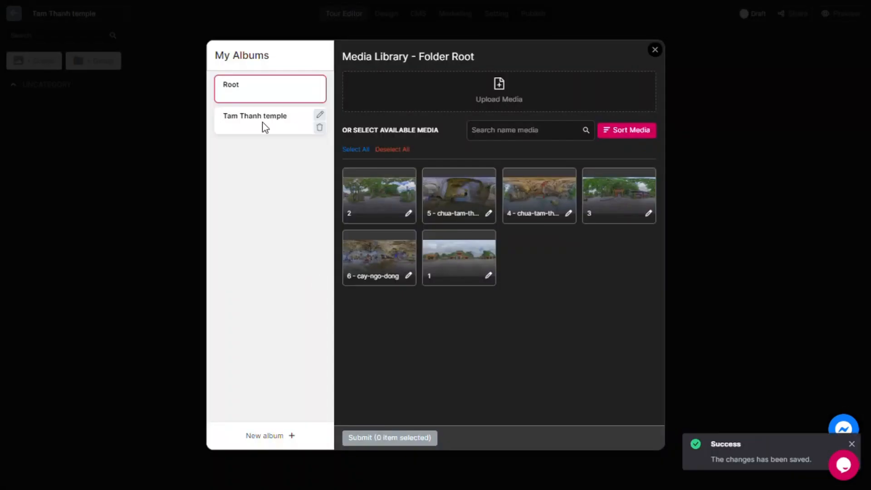
left_click(264, 124)
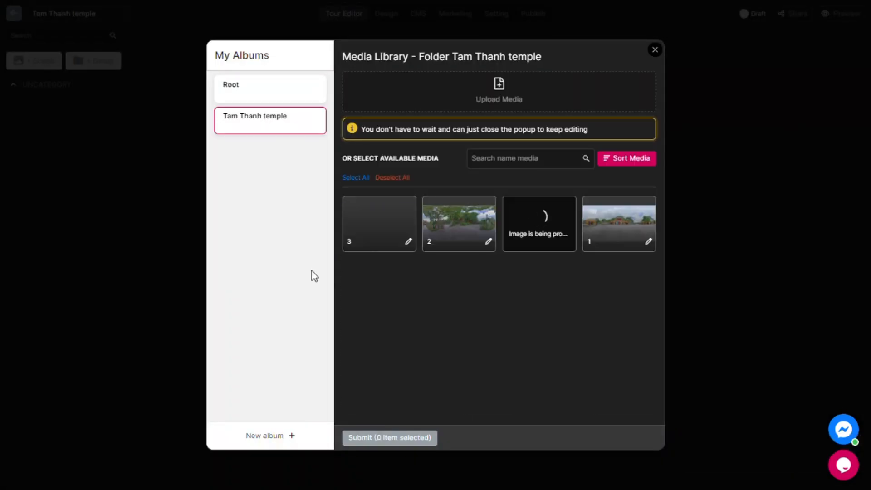
left_click(598, 210)
left_click(459, 193)
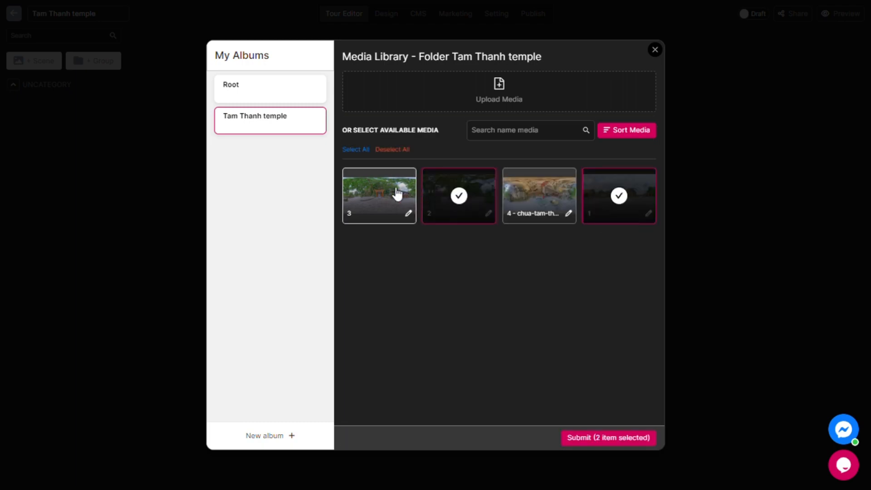
left_click(396, 190)
left_click(539, 193)
left_click(606, 438)
Rename scene 2 as "Ngã 3", scene 4 as "Chùa Tam Giáo", scene 1 as "Lối vào" and scene 3 as "Bia liệt sỹ"
type("Ng")
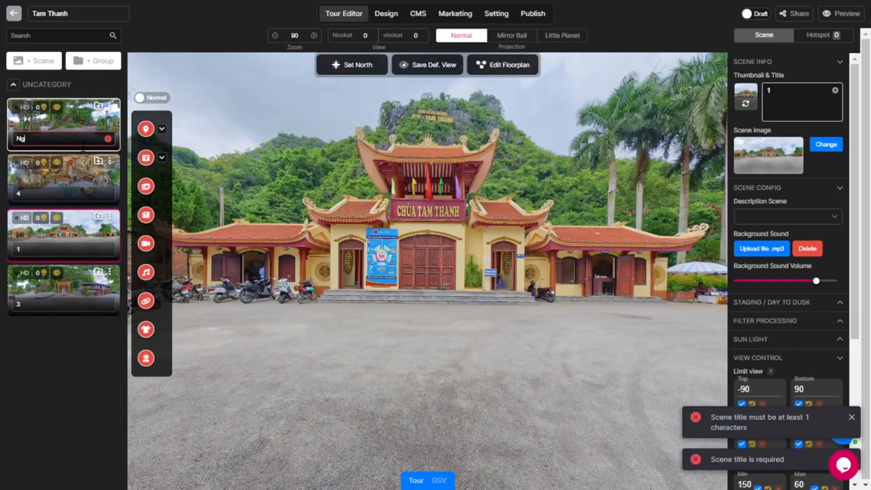
type("ã 3")
left_click(62, 194)
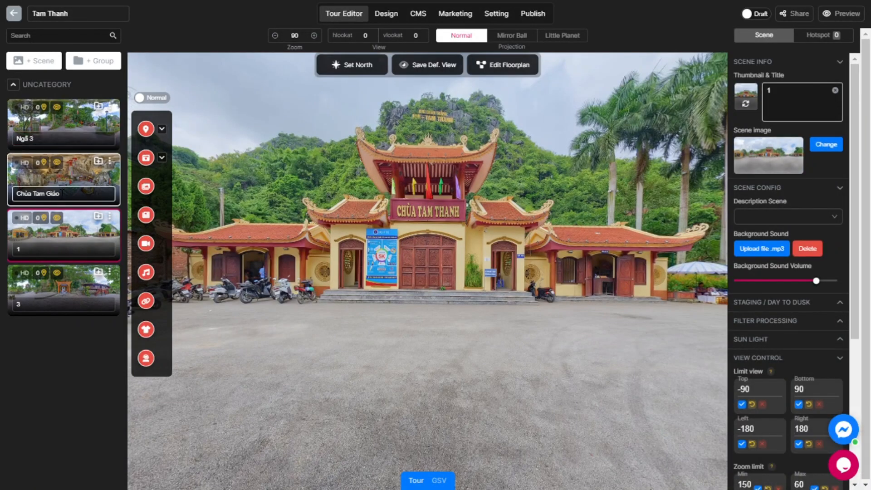
left_click(62, 249)
type("Lối vào")
left_click(99, 304)
type("B")
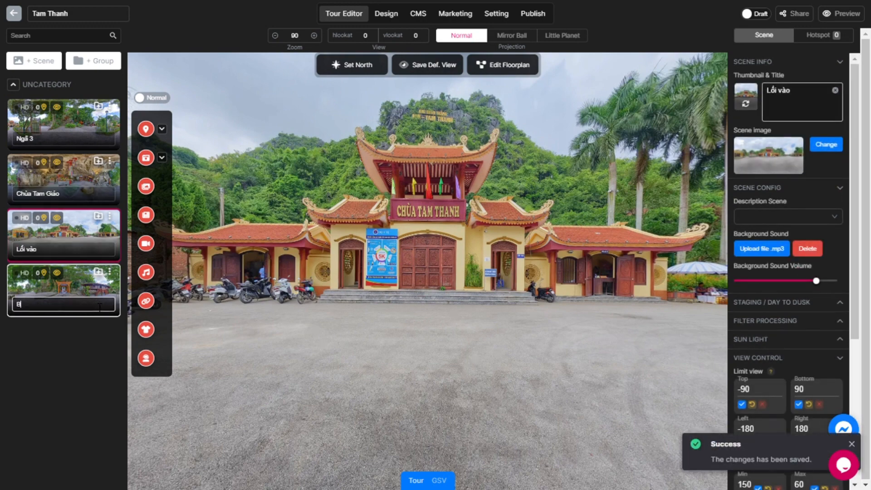
type("ia liệt sỹ")
left_click(70, 346)
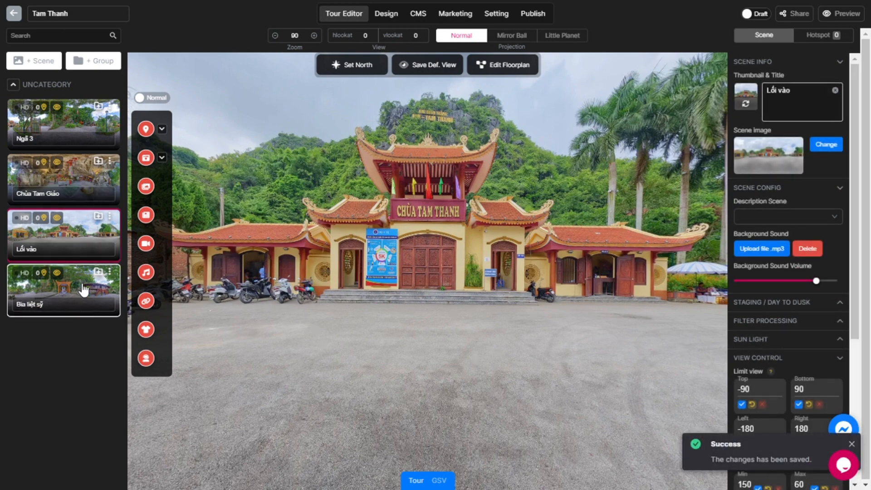
Reorder the scenes as Lối vào, Ngã 3, Bia liệt sỹ, Chùa Tam Giáo
left_click_drag(76, 233, 73, 132)
left_click_drag(73, 286, 75, 237)
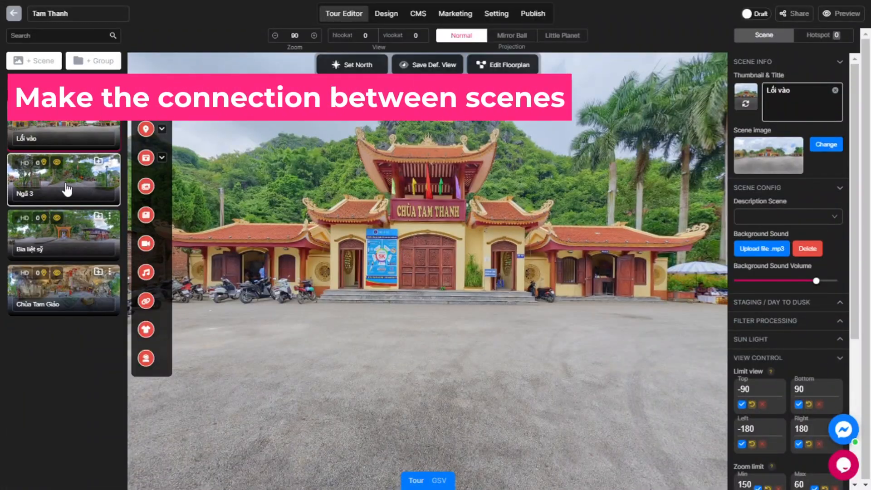
Place a hotspot to Ngã 3 at the gate in Lối vào, and one to Chùa Tam Giáo above the cave steps in Ngã 3
left_click_drag(68, 189, 433, 276)
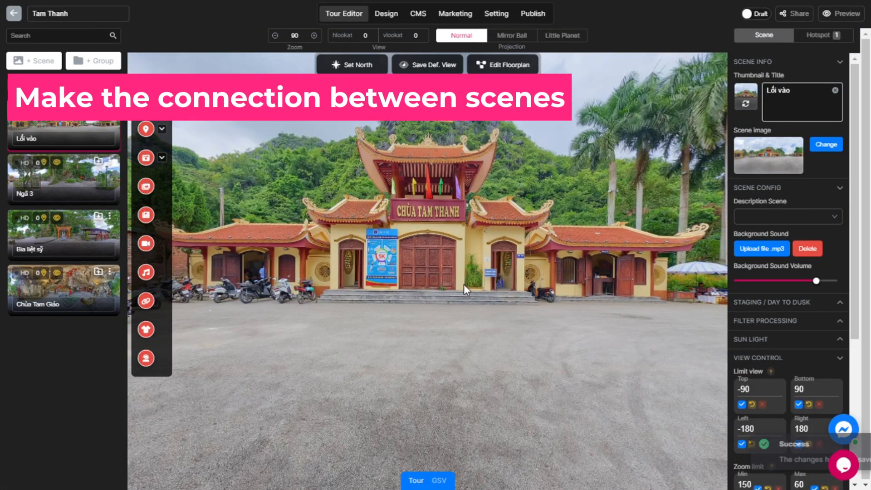
left_click(69, 187)
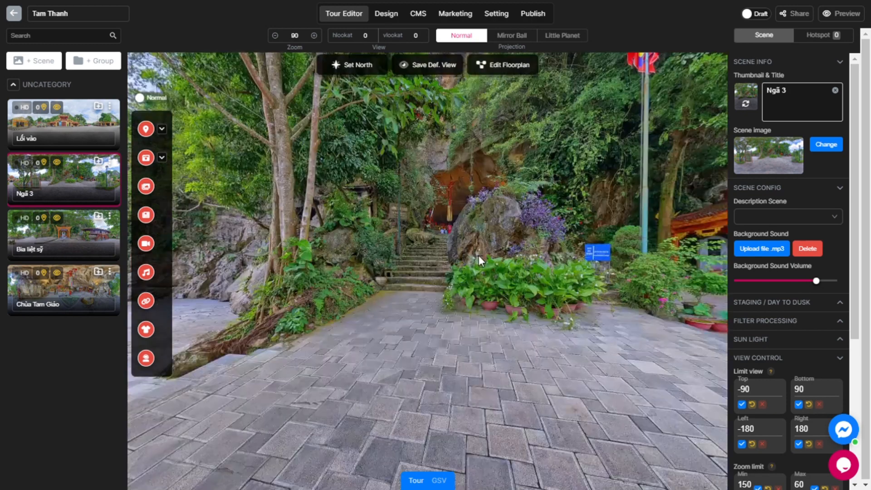
left_click_drag(478, 255, 408, 271)
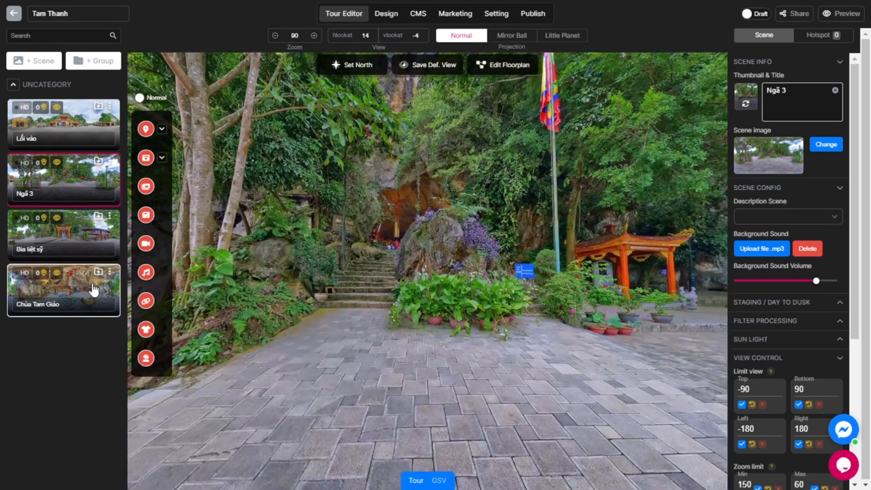
left_click_drag(93, 289, 338, 248)
left_click_drag(396, 229, 394, 232)
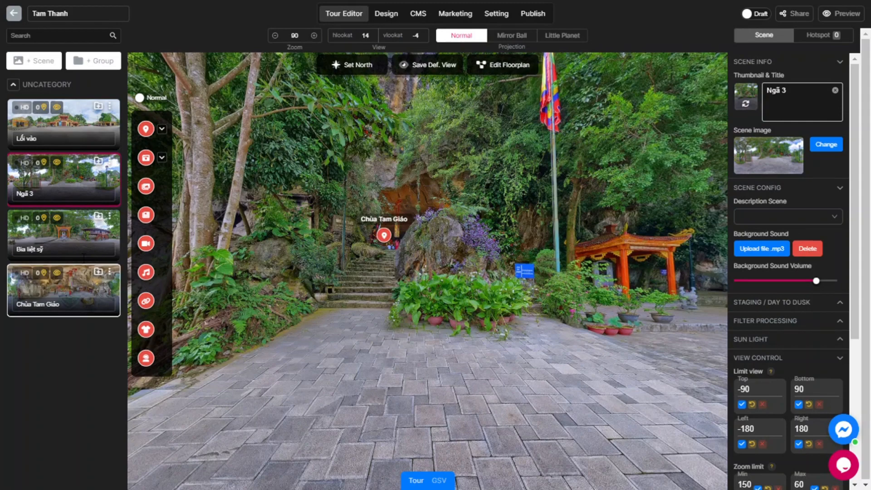
In the Ngã 3 scene, place hotspots to Bia liệt sỹ near the orange pavilion and to Lối vào at the entrance gate
left_click_drag(700, 316, 677, 313)
left_click_drag(521, 383, 386, 405)
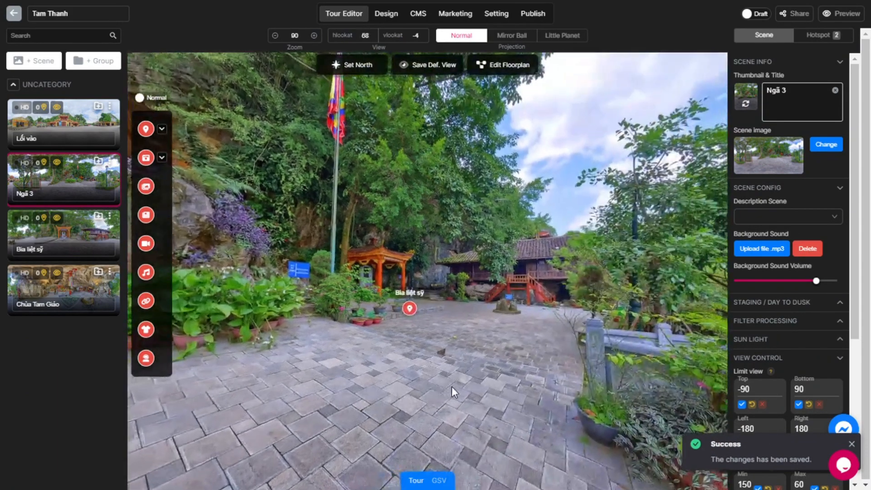
left_click_drag(589, 376, 393, 404)
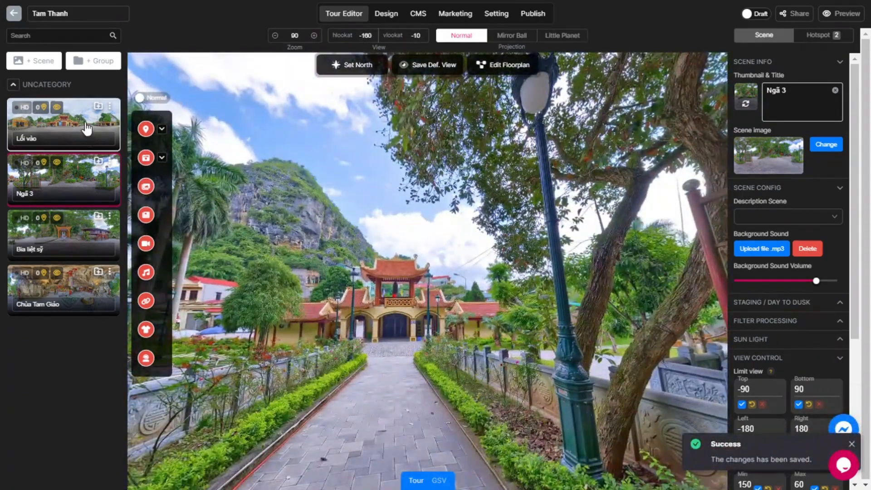
left_click_drag(85, 128, 395, 332)
Open the Bia liệt sỹ scene and place a hotspot leading to Ngã 3
left_click(91, 243)
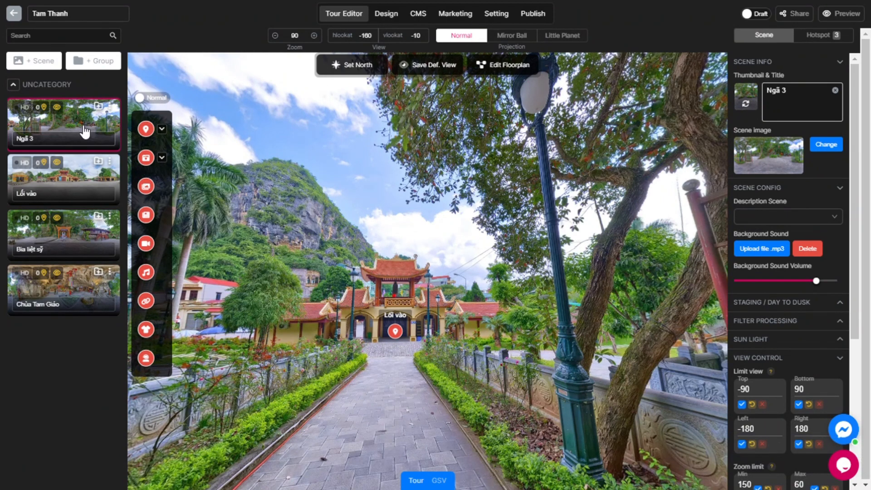
left_click_drag(558, 329, 390, 331)
left_click_drag(84, 184, 373, 315)
Open the Chùa Tam Giáo scene and place a hotspot to Ngã 3 on the path outside the cave opening
left_click(82, 291)
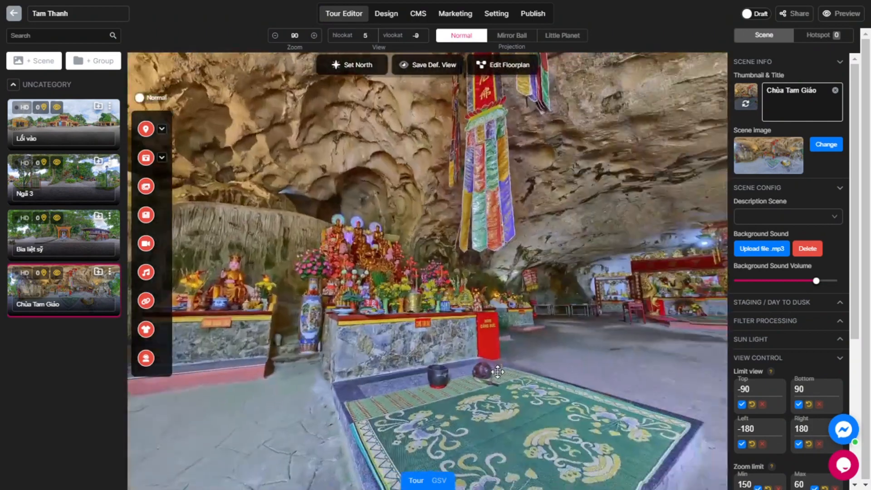
left_click_drag(497, 371, 402, 360)
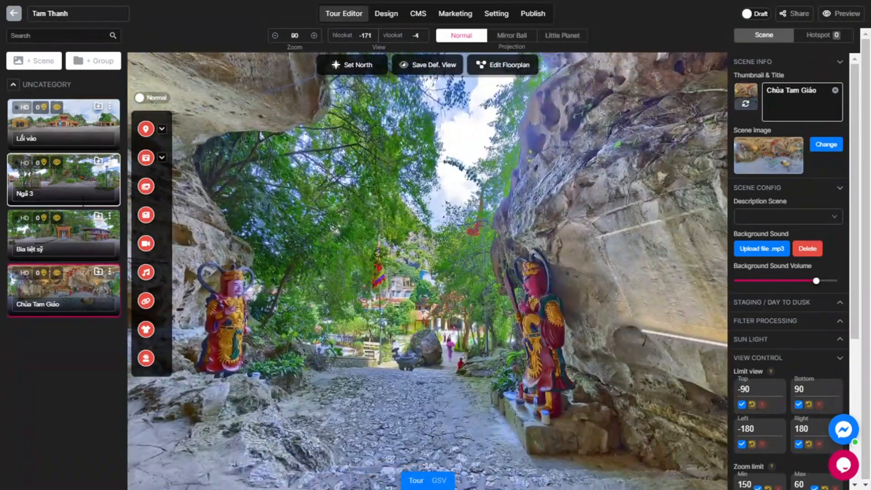
left_click_drag(64, 179, 438, 340)
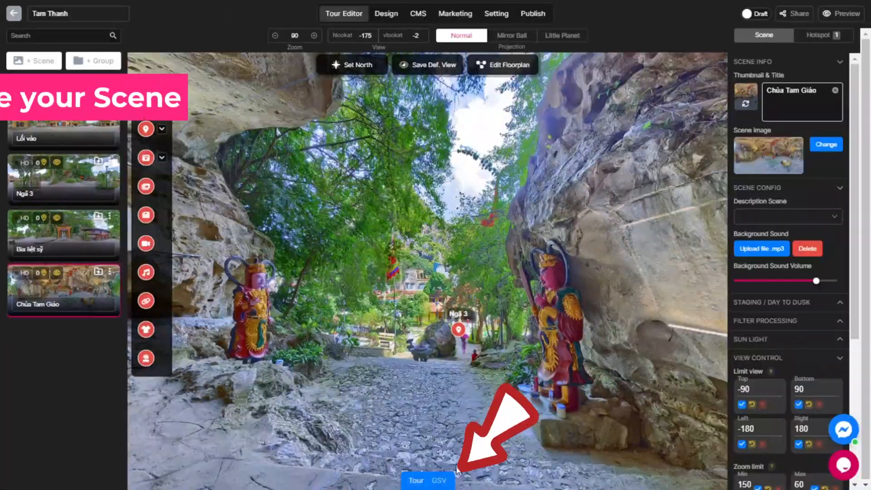
Switch the editor to GSV mode and demonstrate rotating the entrance scene's map marker heading, first to north and on towards south
left_click(442, 479)
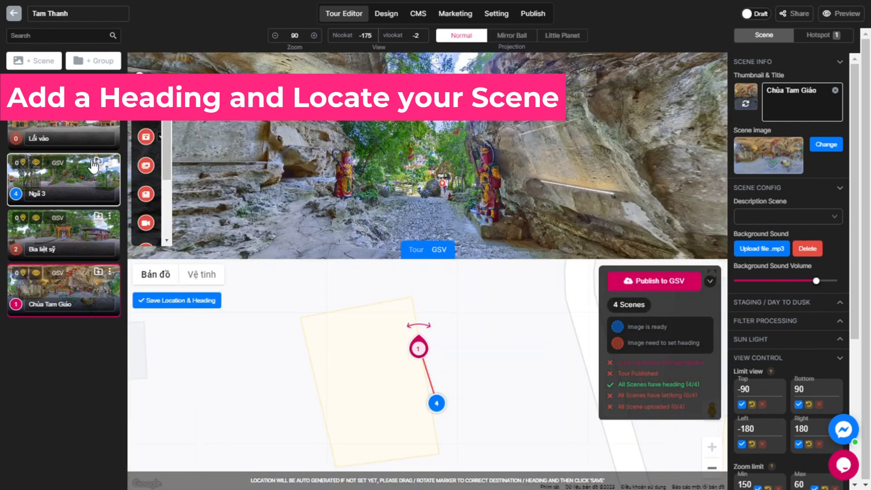
left_click(94, 131)
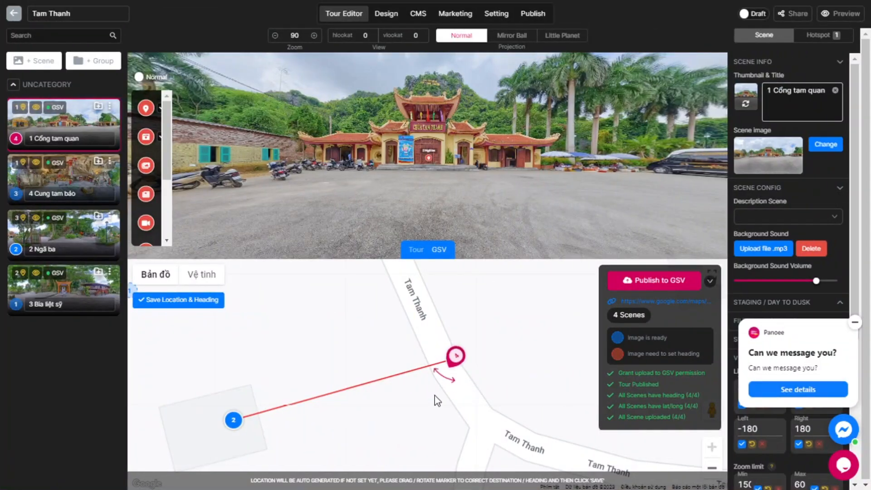
mouse_move(434, 396)
left_mouse_down()
mouse_move(419, 364)
mouse_move(476, 361)
mouse_move(425, 359)
mouse_move(430, 349)
left_mouse_up()
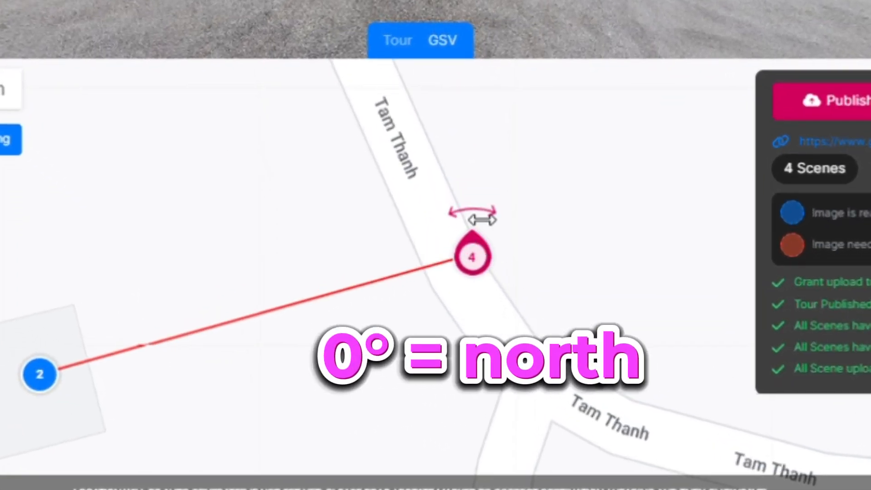
mouse_move(481, 218)
left_mouse_down()
mouse_move(525, 274)
mouse_move(492, 309)
left_mouse_up()
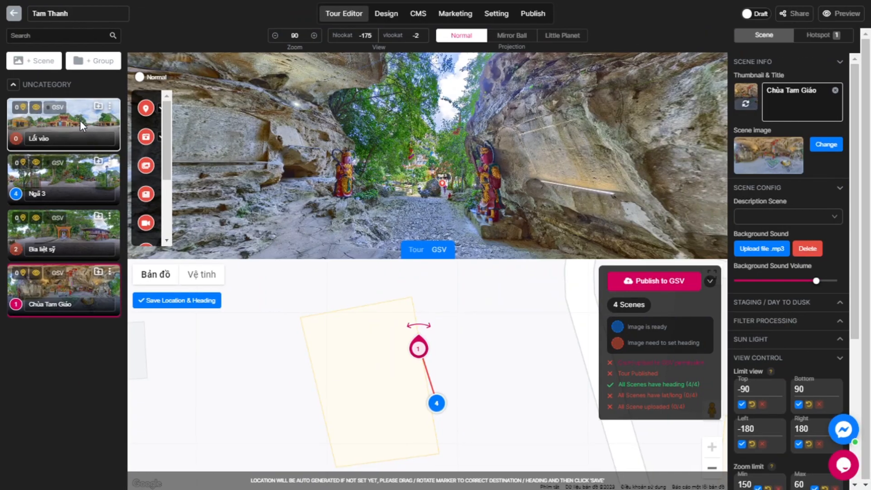
Select the Lối vào scene and move its map marker onto Tam Thanh road, beside the Ngã 3 marker
left_click(82, 126)
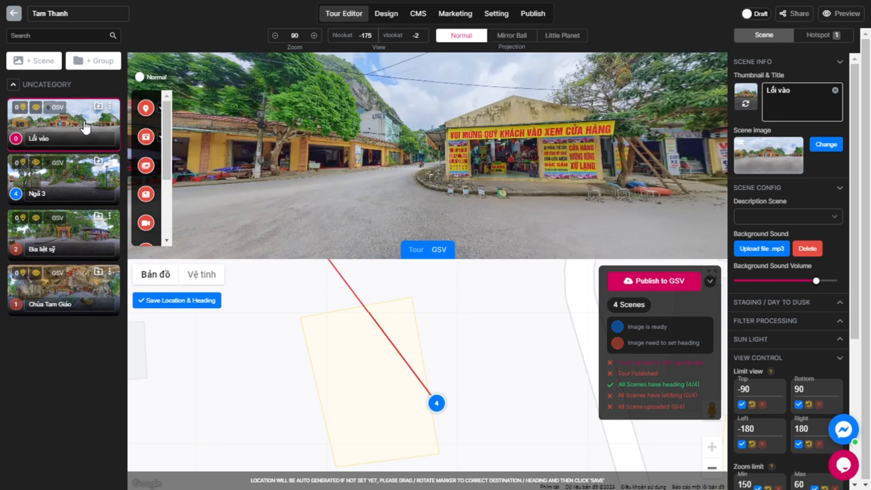
scroll(460, 411, "down", 4)
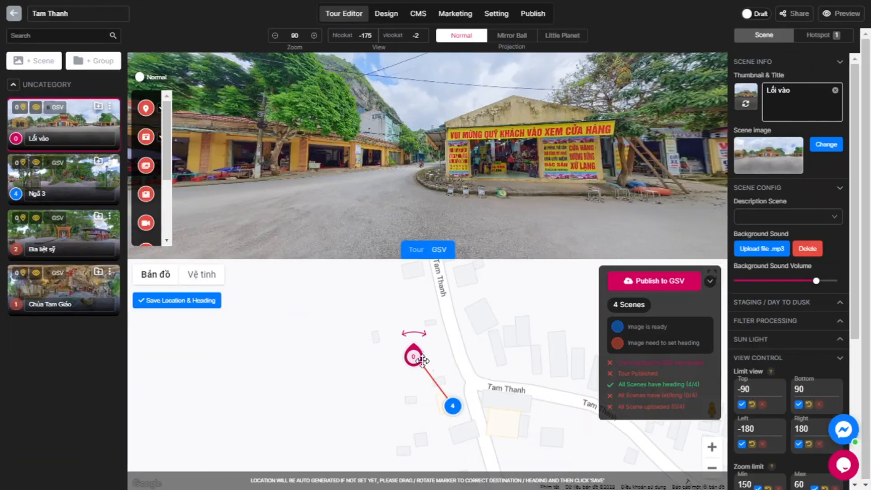
left_click_drag(413, 356, 480, 403)
scroll(489, 421, "up", 3)
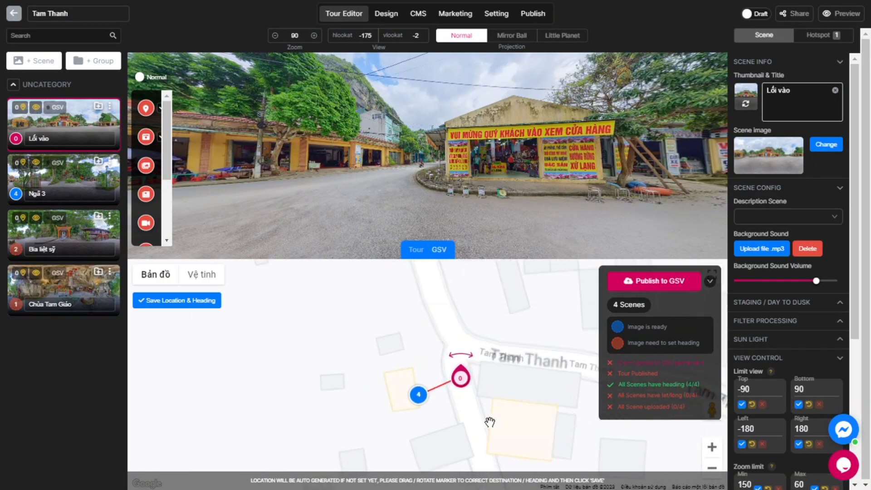
Face the Lối vào panorama towards the temple gate, then move the Ngã 3 marker just west of the road and Lối vào slightly north
left_click_drag(590, 203, 429, 201)
scroll(442, 178, "up", 3)
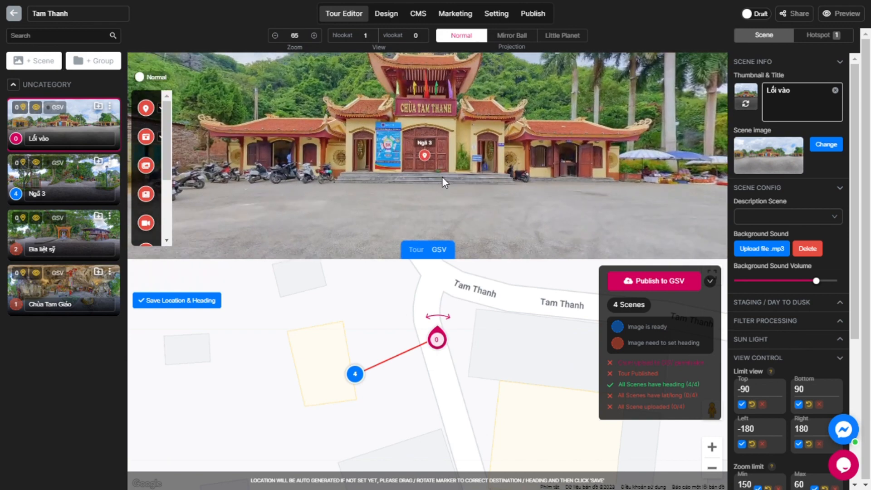
left_click_drag(484, 162, 489, 168)
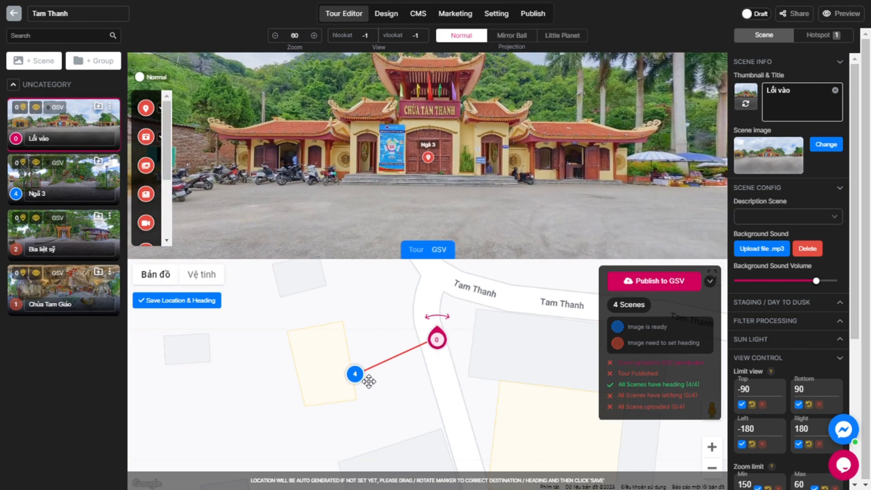
left_click_drag(369, 380, 396, 352)
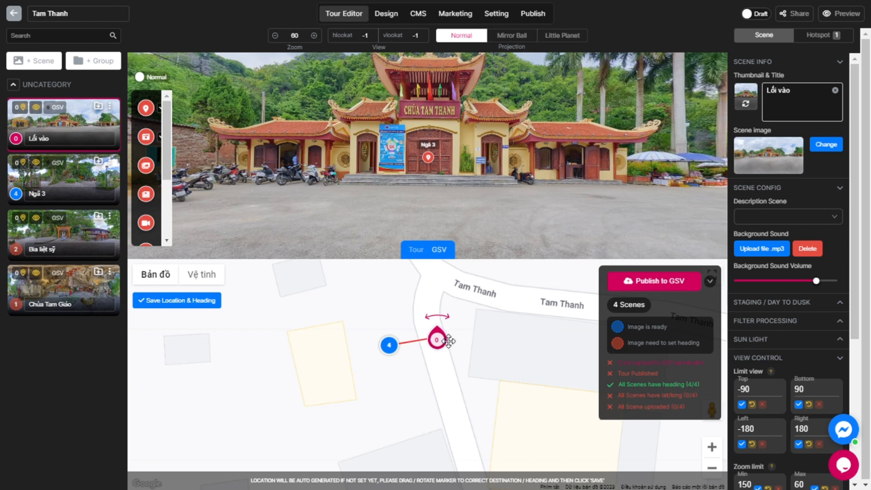
left_click_drag(449, 341, 444, 328)
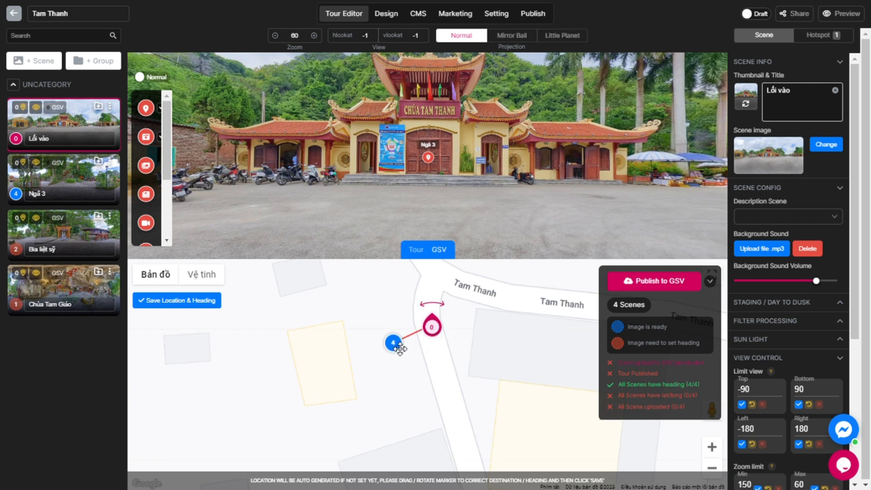
left_click_drag(400, 348, 398, 345)
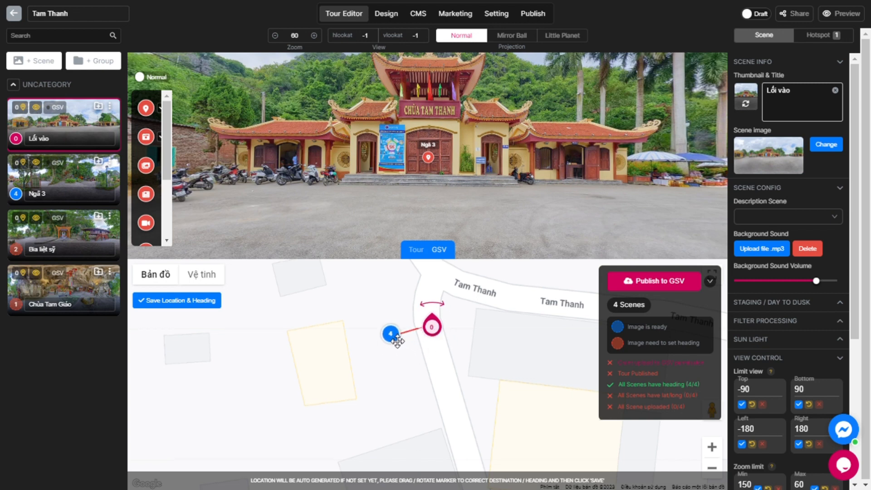
Aim the Lối vào marker's heading west at Ngã 3, check the spot on satellite imagery, and save the location and heading
left_click_drag(444, 307, 410, 313)
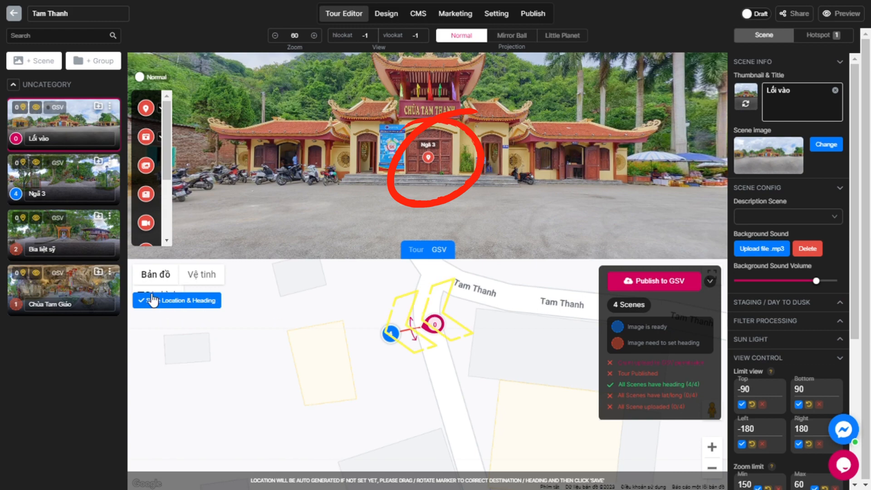
left_click(194, 282)
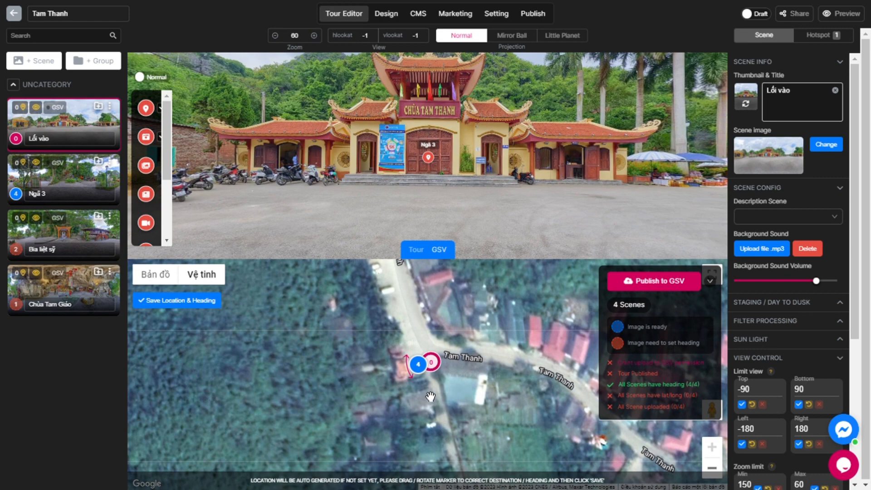
scroll(430, 397, "down", 1)
scroll(428, 400, "up", 1)
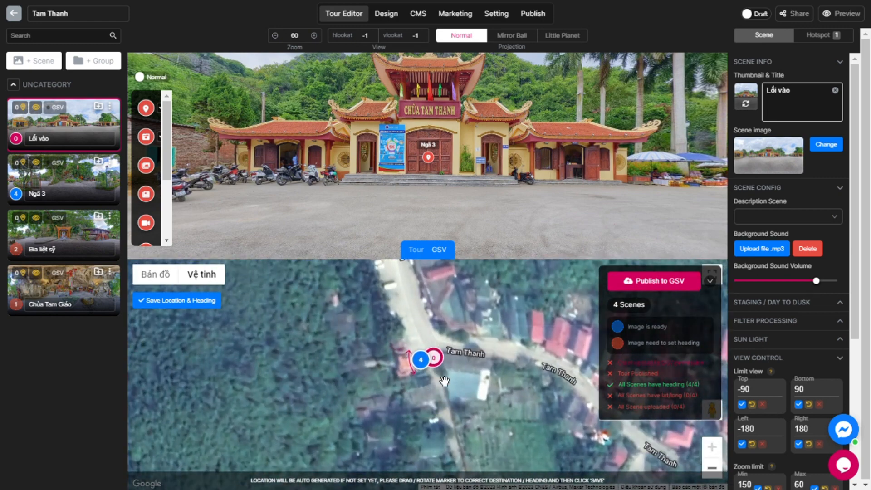
left_click(155, 275)
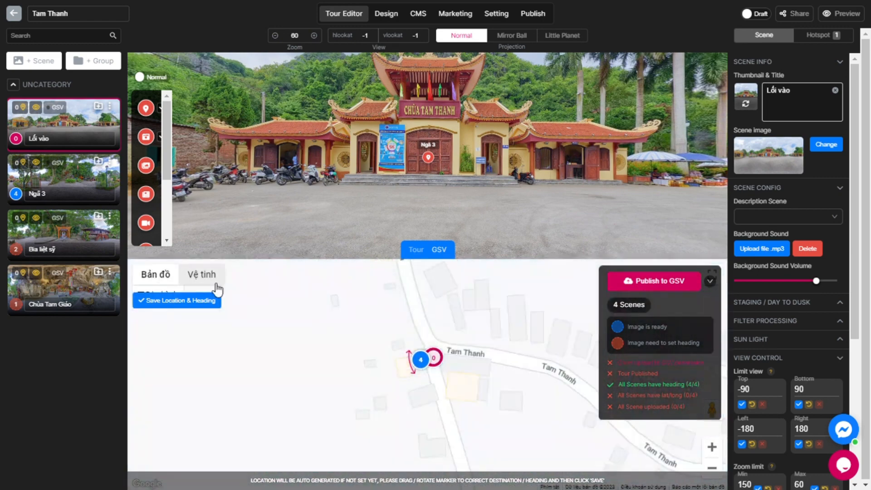
scroll(462, 349, "up", 1)
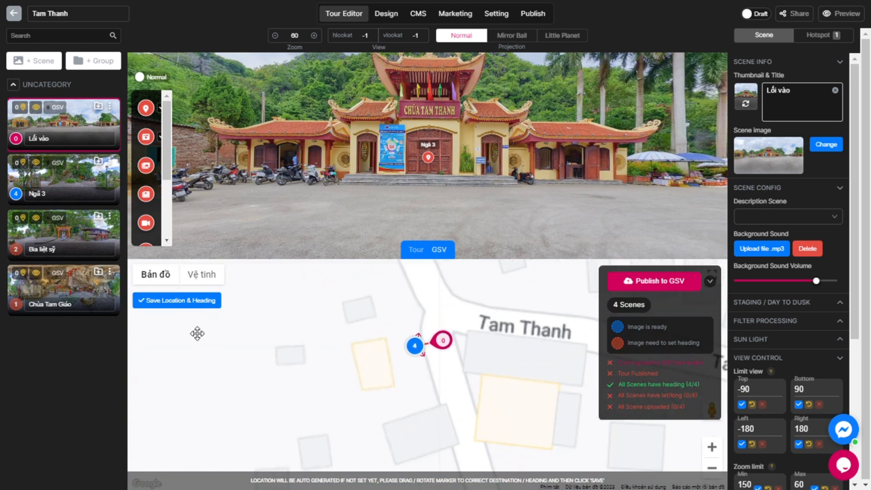
left_click(204, 309)
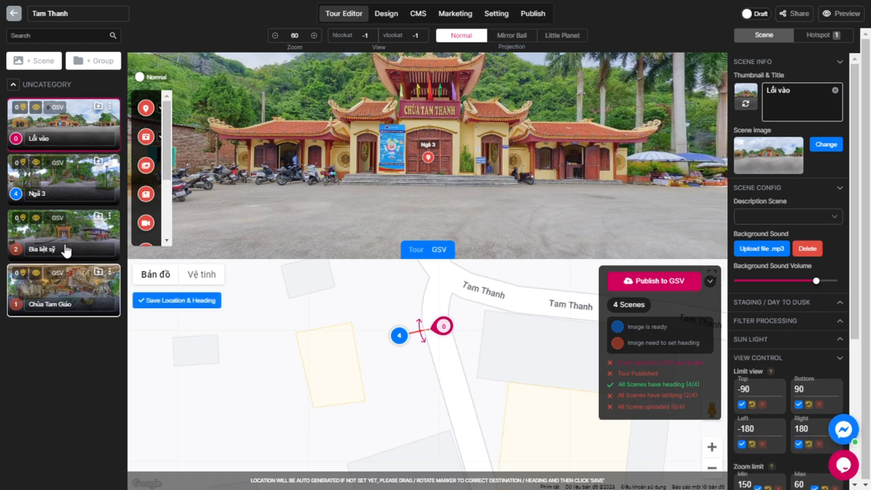
Open the Ngã 3 scene and bring the distant Chùa Tam Giáo and Bia liệt sỹ map markers closer to it
left_click(81, 184)
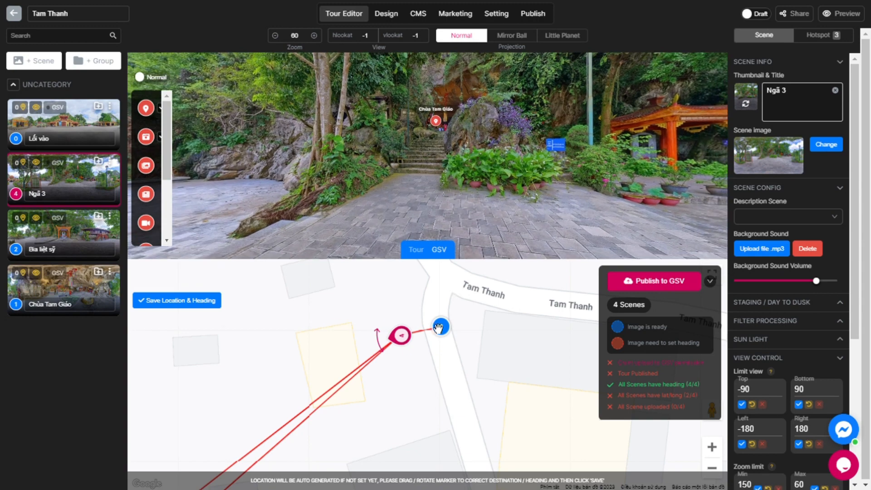
scroll(417, 356, "down", 4)
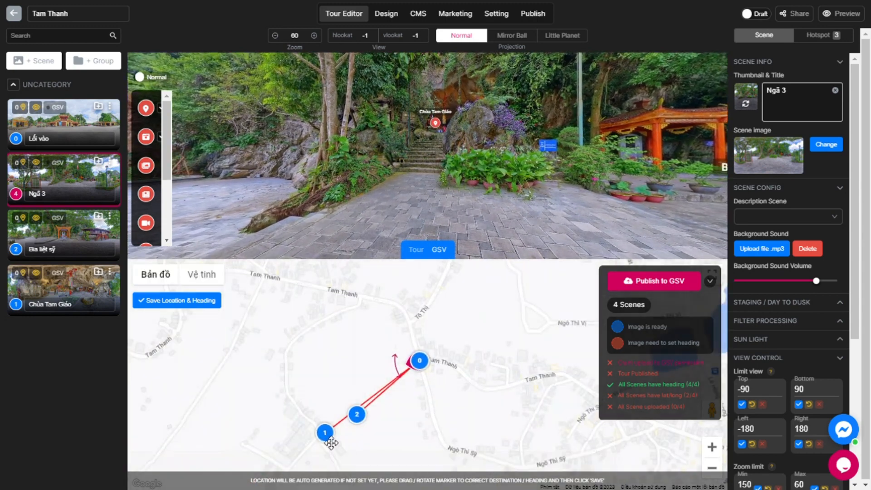
left_click_drag(325, 432, 385, 363)
left_click_drag(364, 417, 401, 384)
Move the Chùa Tam Giáo marker just west of Ngã 3 and the Bia liệt sỹ marker to its southwest
scroll(417, 345, "up", 2)
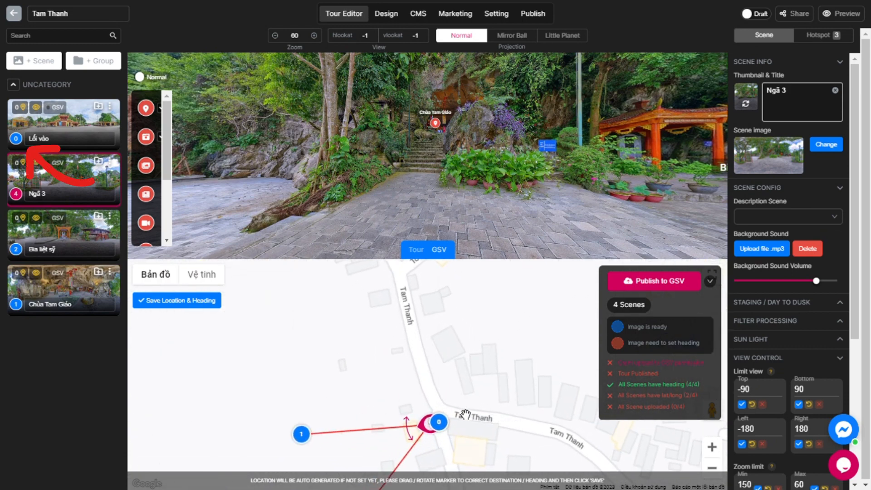
left_click_drag(444, 465, 454, 383)
scroll(447, 376, "up", 1)
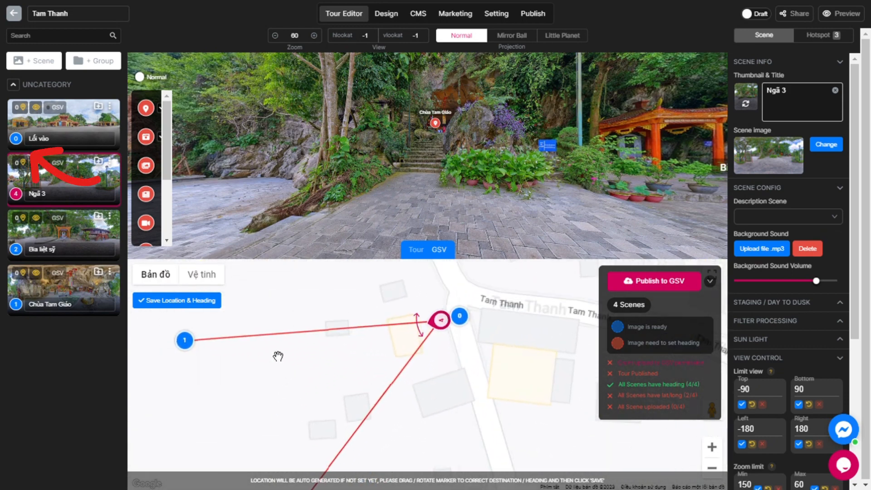
left_click_drag(184, 344, 400, 335)
scroll(348, 354, "down", 1)
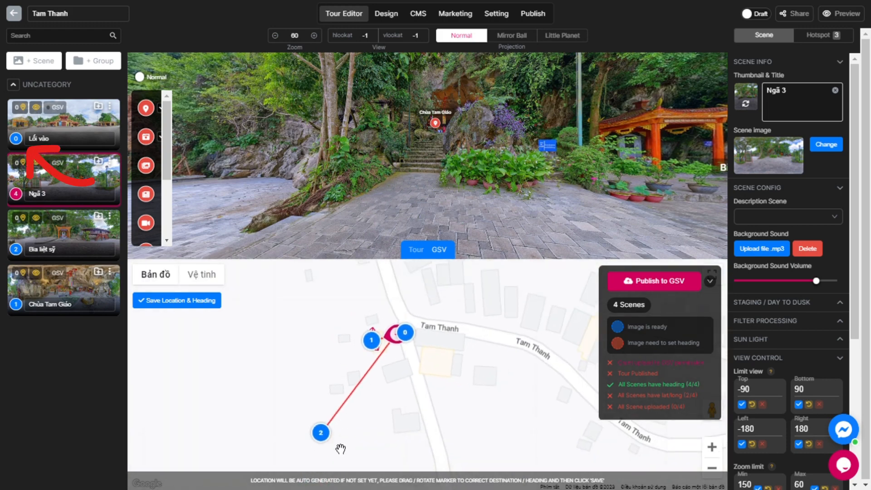
mouse_move(322, 432)
left_mouse_down()
mouse_move(362, 410)
mouse_move(392, 368)
left_mouse_up()
scroll(393, 367, "up", 2)
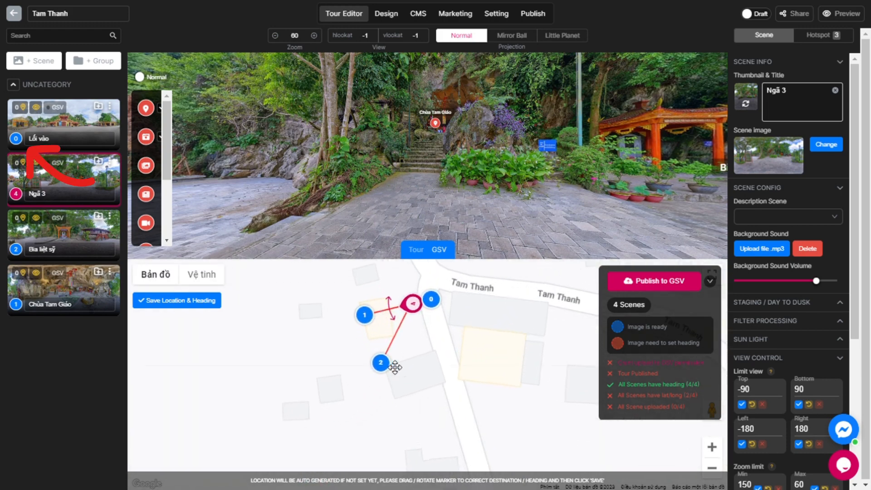
Move the Bia liệt sỹ marker northwest of Ngã 3, nudge Chùa Tam Giáo slightly east, and save the locations
left_click_drag(490, 329, 479, 399)
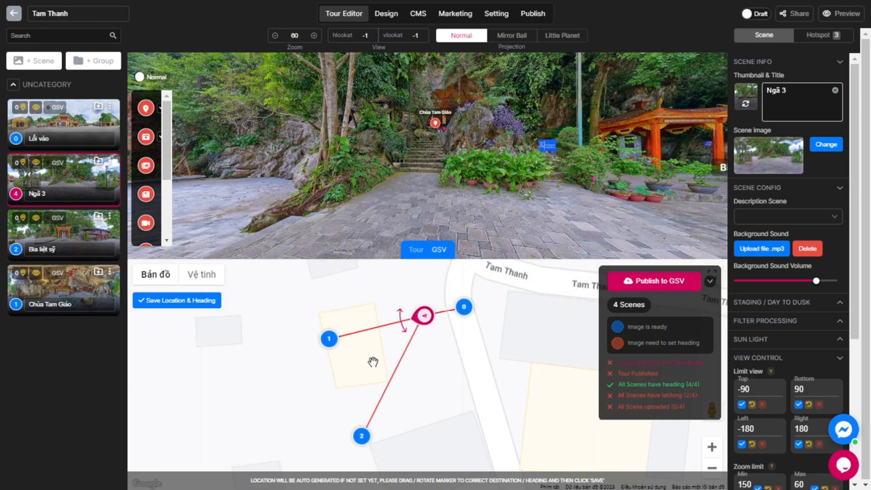
scroll(331, 381, "down", 1)
left_click_drag(346, 407, 356, 316)
scroll(356, 316, "up", 2)
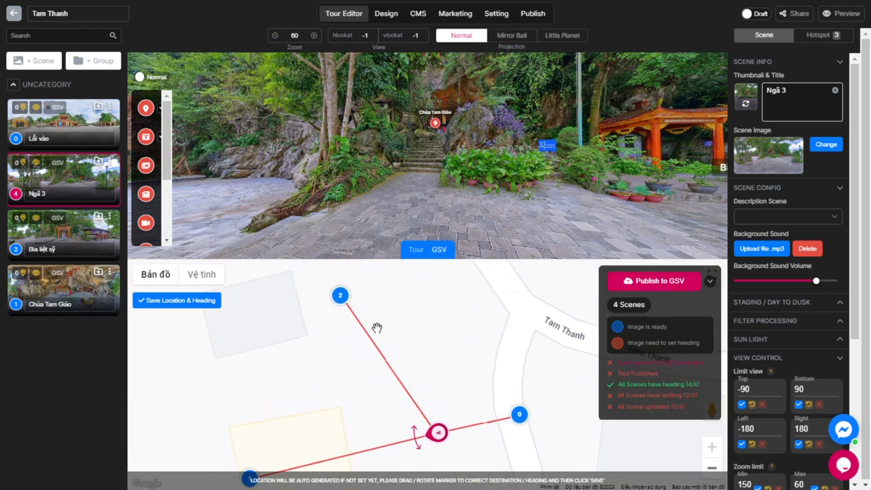
scroll(376, 340, "down", 1)
left_click_drag(318, 408, 344, 404)
left_click(208, 302)
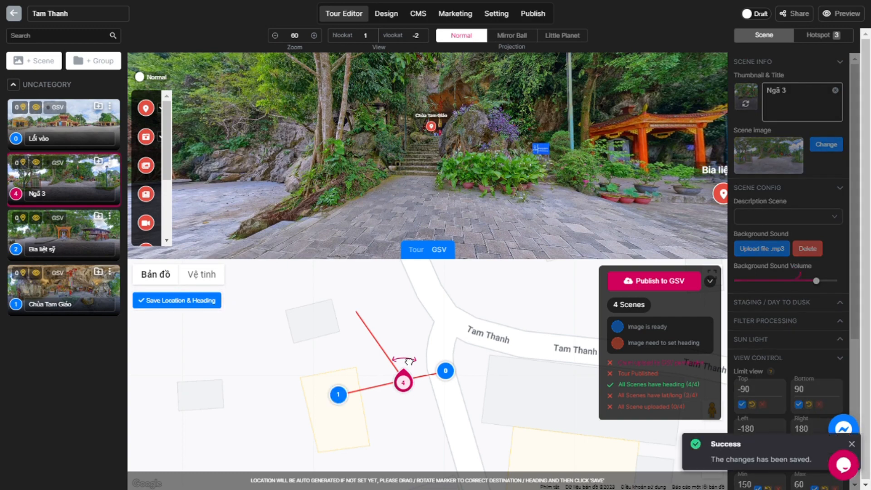
Save the Ngã 3 heading, then turn its panorama to Bia liệt sỹ and back to Chùa Tam Giáo to check the directions
left_click(213, 312)
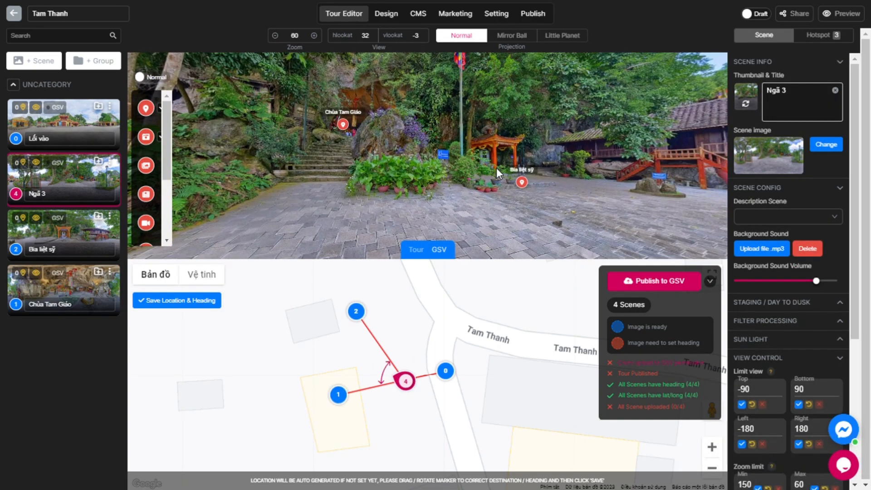
left_click_drag(497, 173, 418, 178)
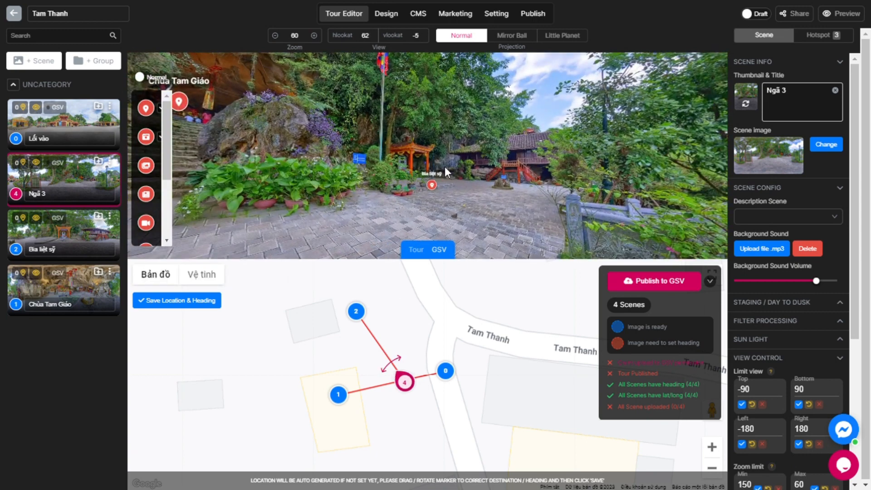
left_click_drag(500, 154, 496, 154)
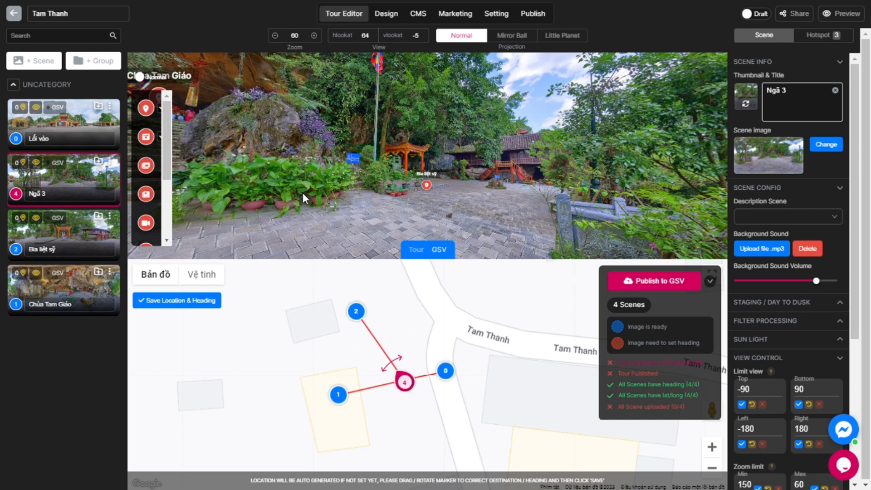
left_click_drag(303, 198, 464, 197)
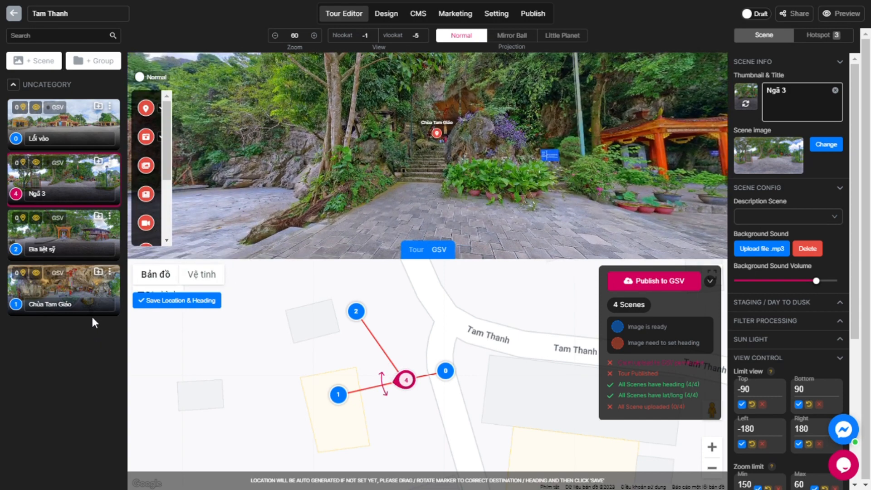
Open the Bia liệt sỹ scene, turn its panorama, and rotate its marker so the shrine view heads west
left_click(68, 233)
left_click_drag(388, 223, 531, 224)
left_click_drag(343, 330, 422, 317)
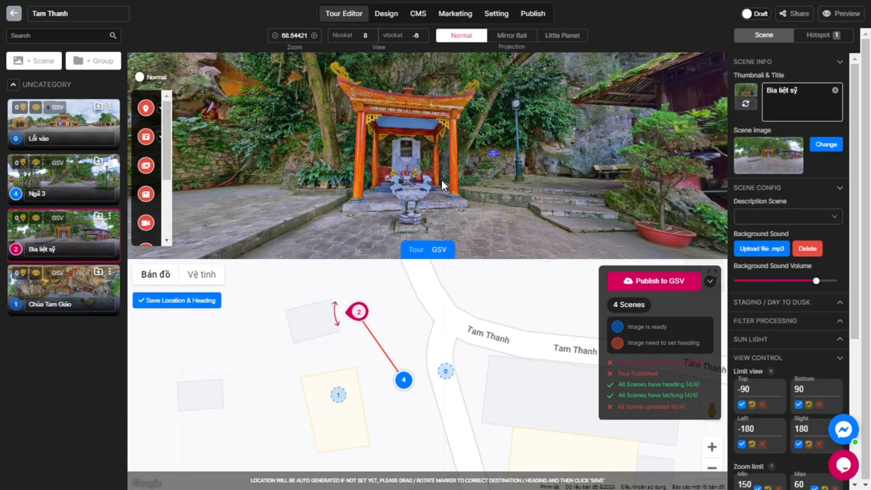
Open the Chùa Tam Giáo scene, face its Ngã 3 hotspot, rotate the heading east towards the Ngã 3 marker, and save
left_click(72, 291)
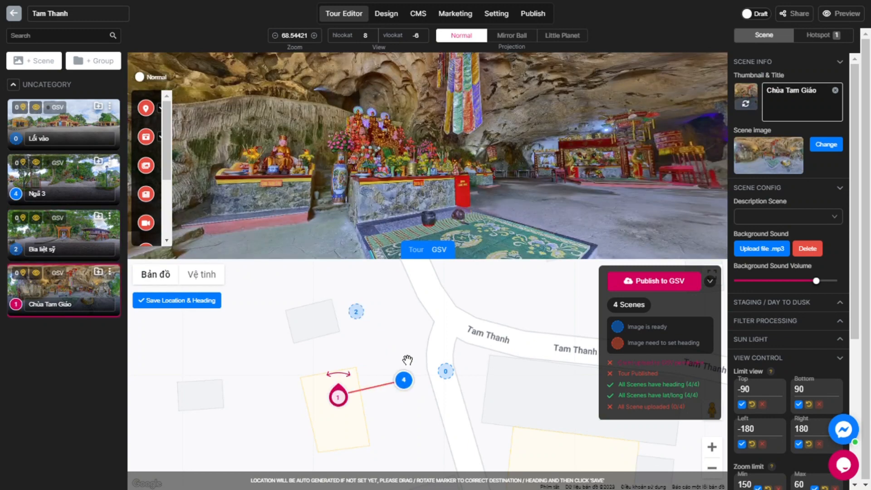
mouse_move(394, 247)
left_mouse_down()
mouse_move(376, 219)
mouse_move(291, 192)
mouse_move(344, 206)
left_mouse_up()
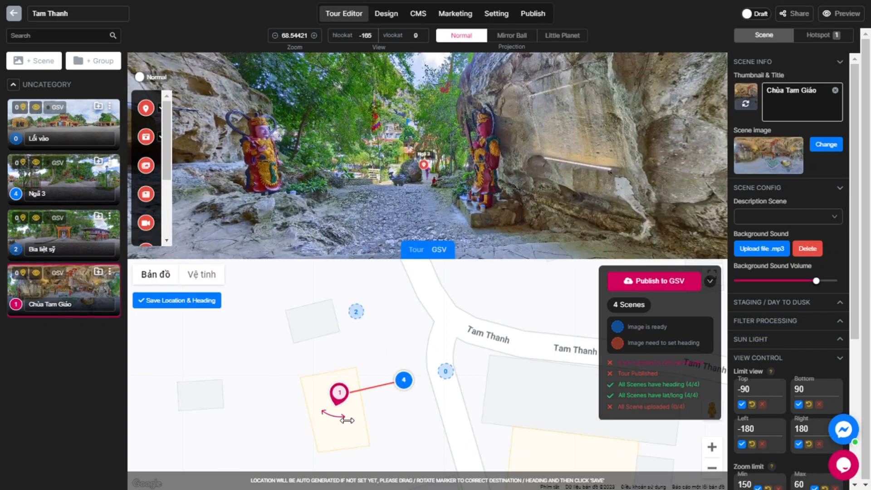
left_click_drag(334, 414, 374, 409)
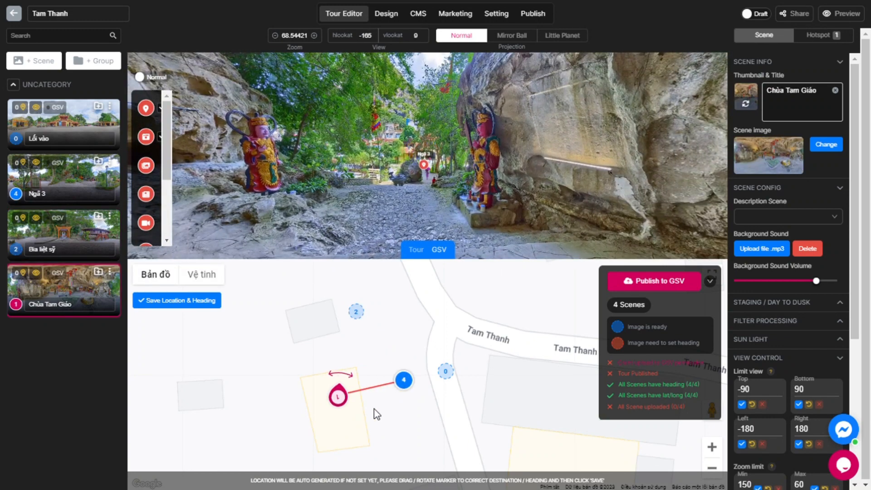
left_click(211, 306)
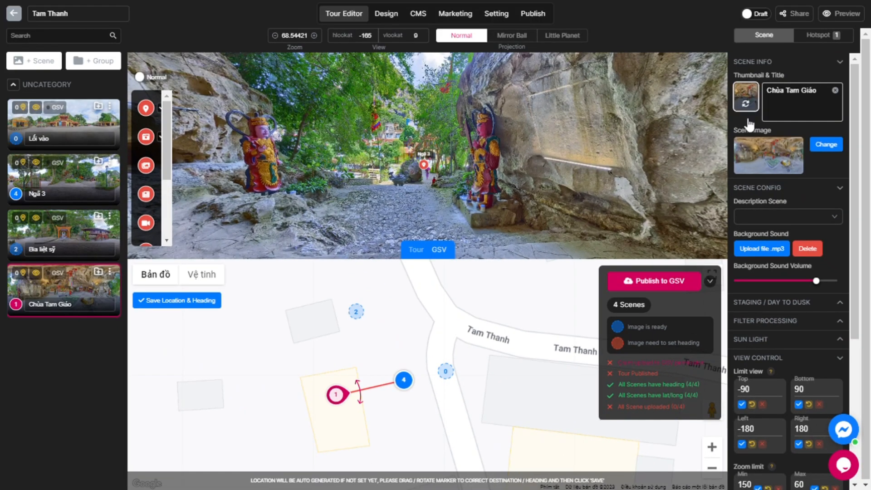
Publish the four scenes to GSV, reloading the editor once upload permission is granted, and dismiss the chat prompt
left_click(678, 280)
key("F5")
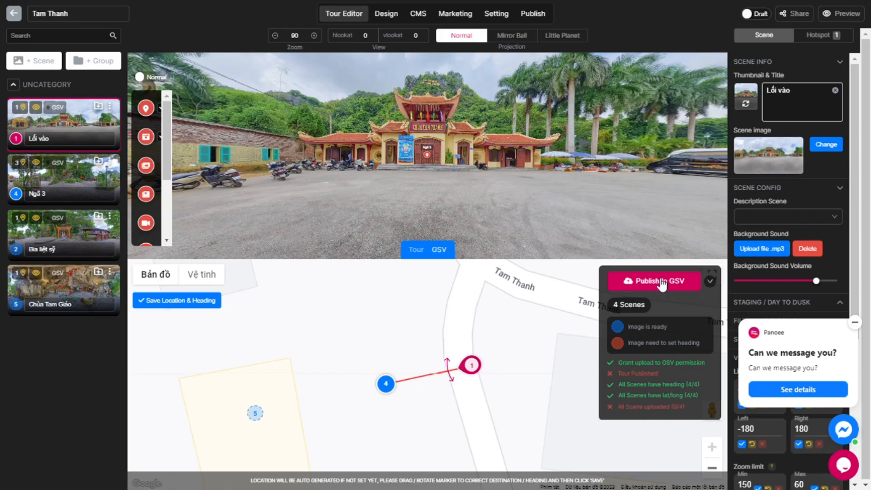
left_click(660, 281)
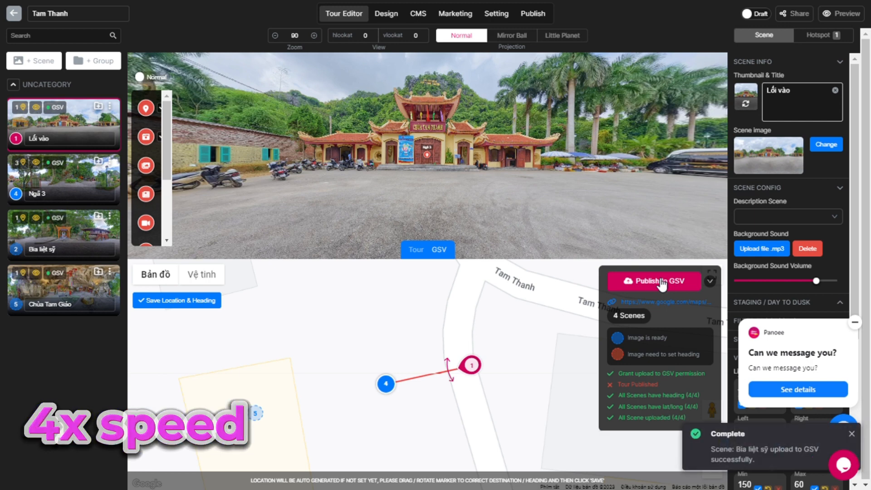
left_click(854, 323)
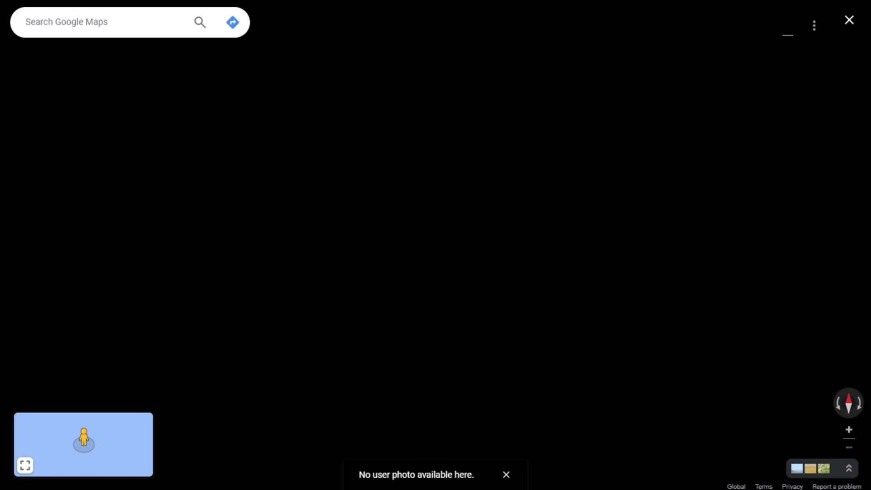
Open the photos under your contributions in Google Maps and browse the uploaded 360° temple panoramas
left_click(232, 23)
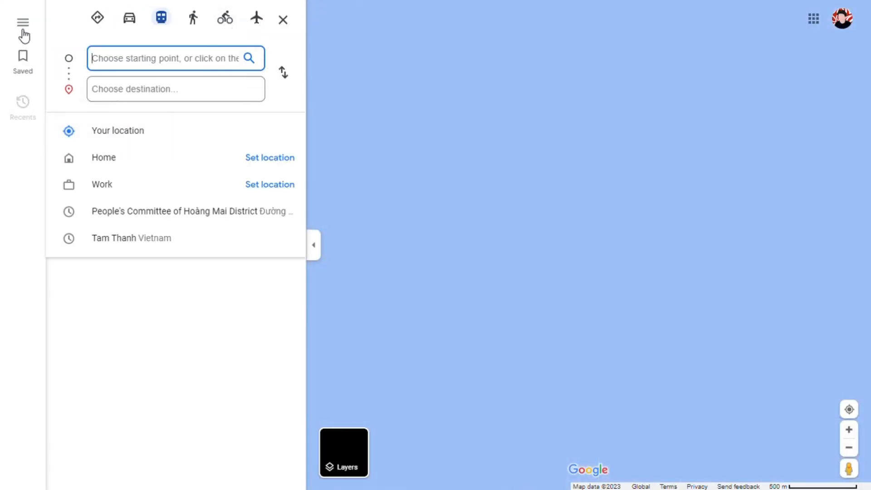
left_click(22, 28)
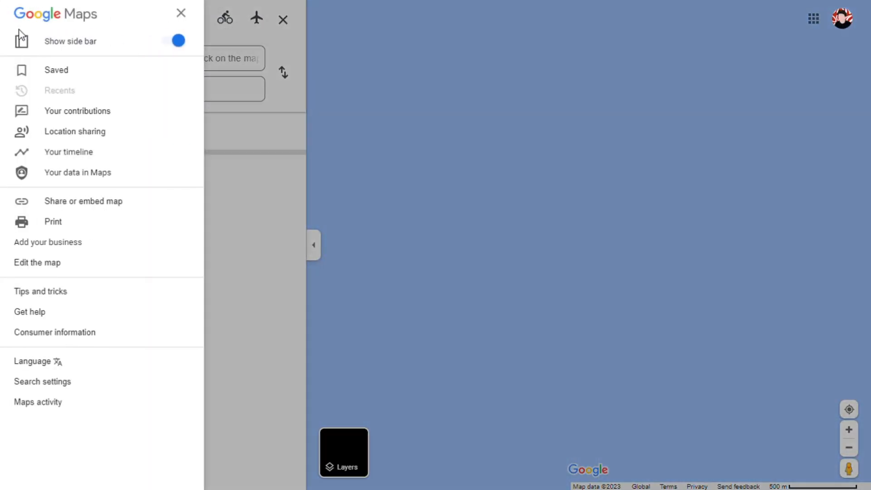
left_click(109, 117)
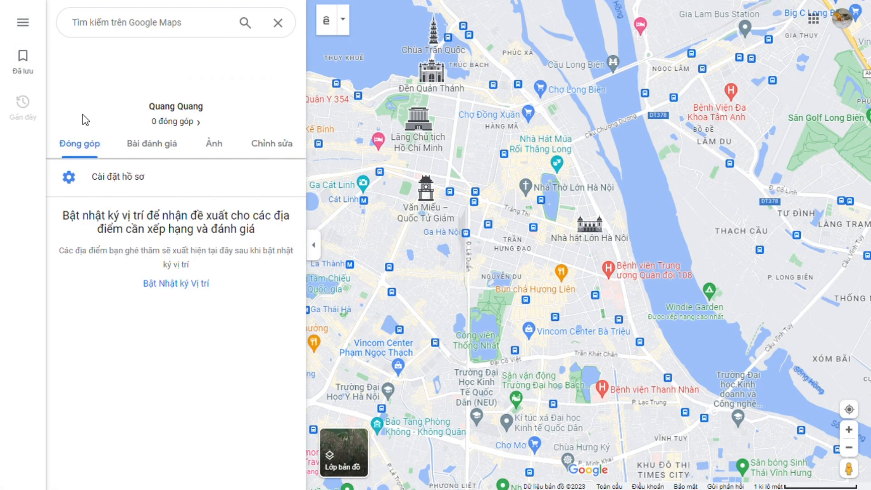
left_click(230, 150)
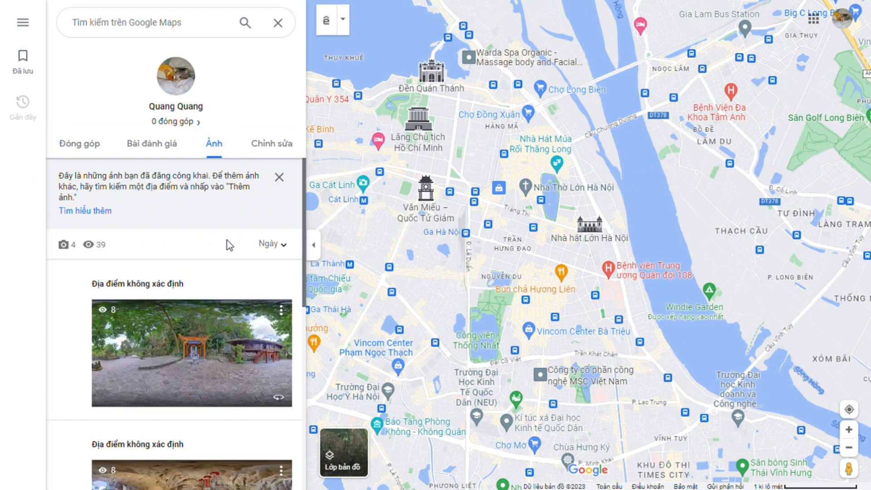
scroll(230, 245, "down", 8)
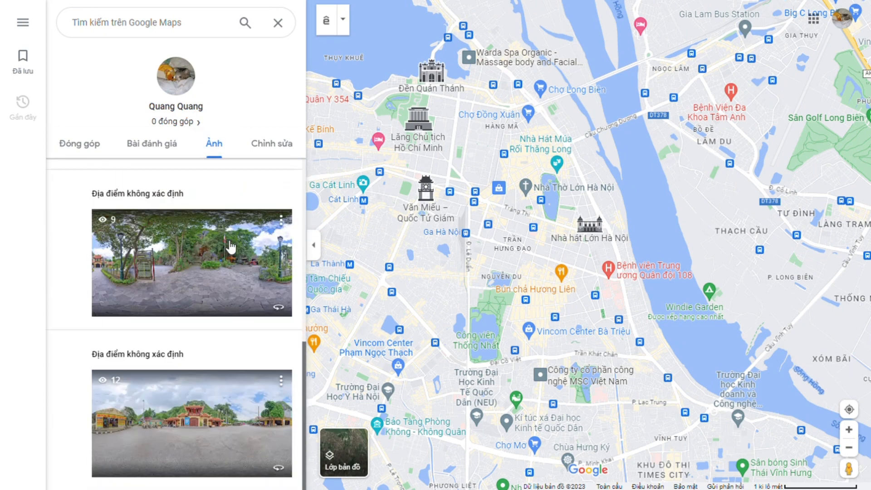
scroll(230, 247, "down", 2)
scroll(197, 226, "up", 10)
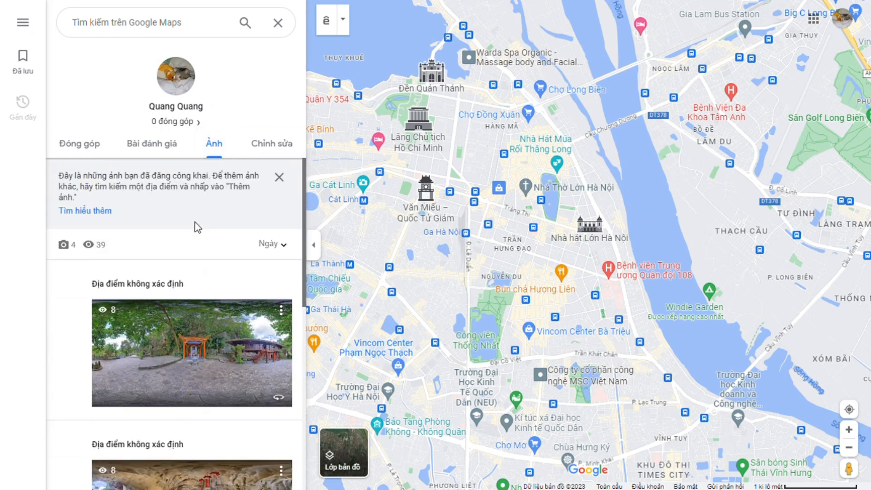
scroll(200, 240, "down", 5)
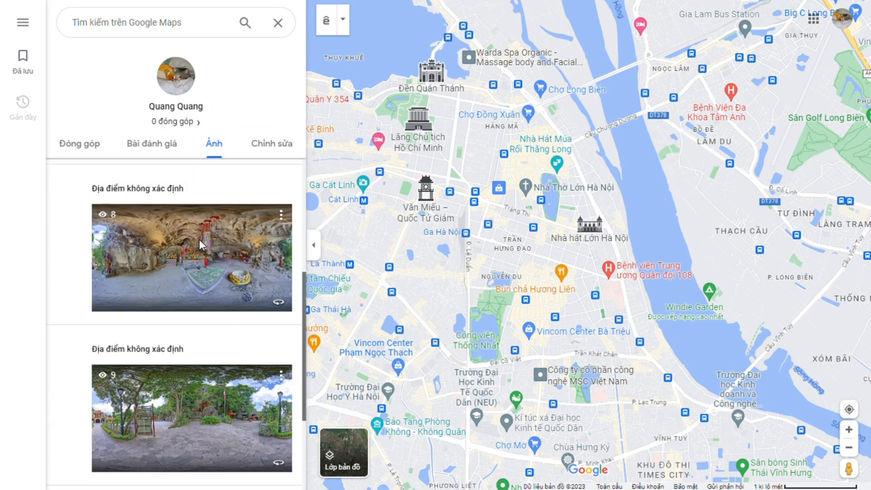
scroll(167, 398, "up", 5)
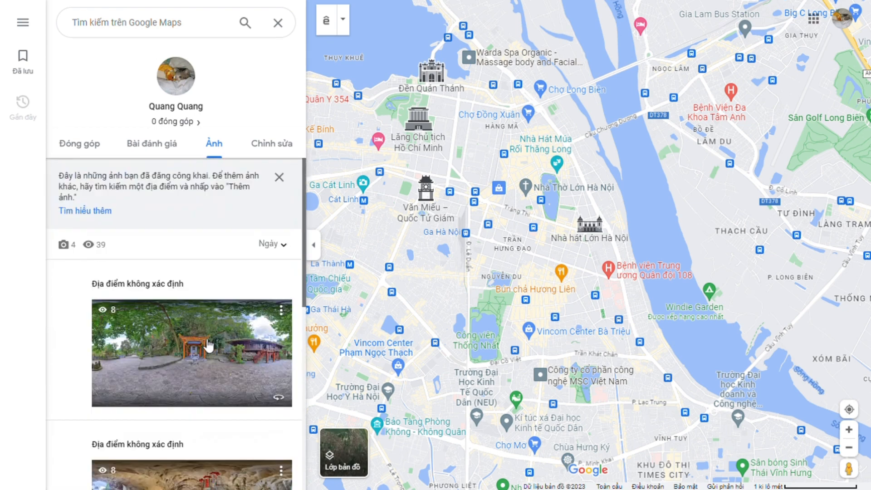
Look through the rest of the contributed 360° photos, and dismiss the upload notification in the tour editor
scroll(143, 362, "down", 8)
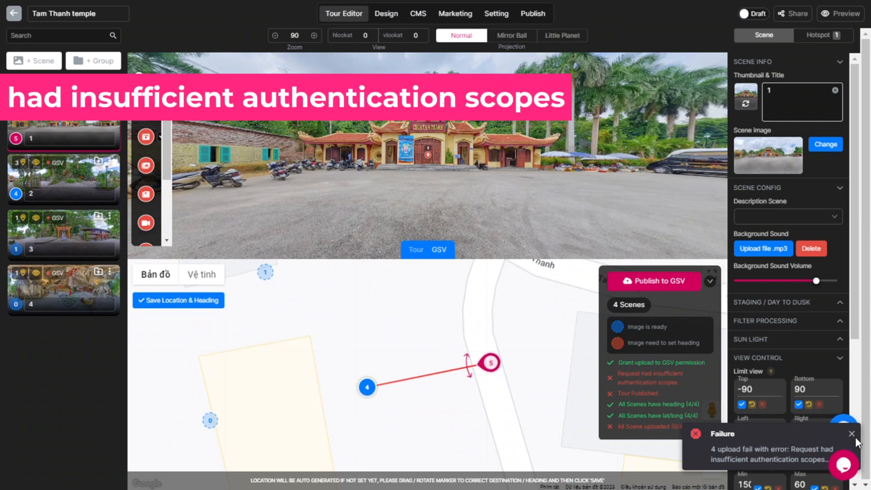
left_click(851, 433)
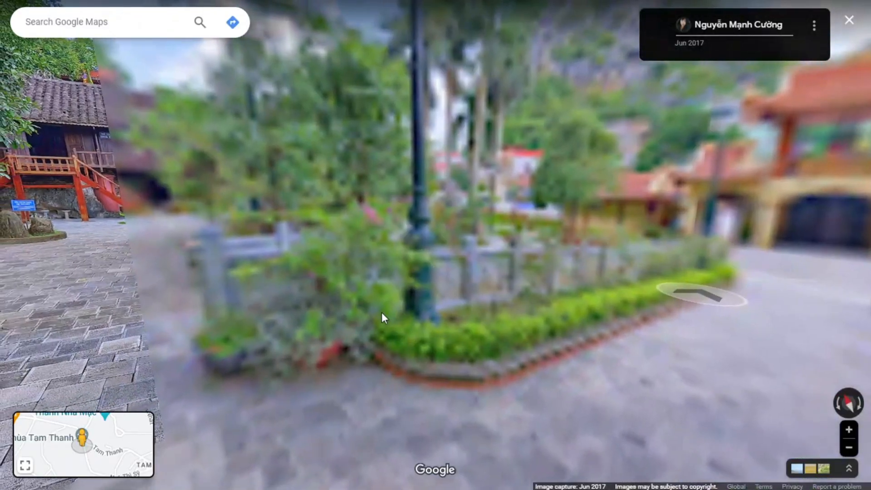
In Google Street View, move between the Tam Thanh temple panoramas and look around each for links to the other scenes
left_click(381, 312)
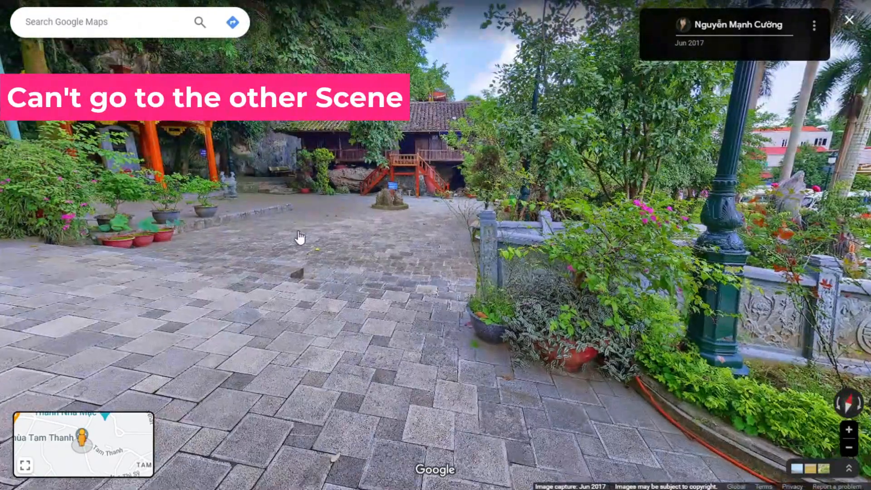
left_click(301, 237)
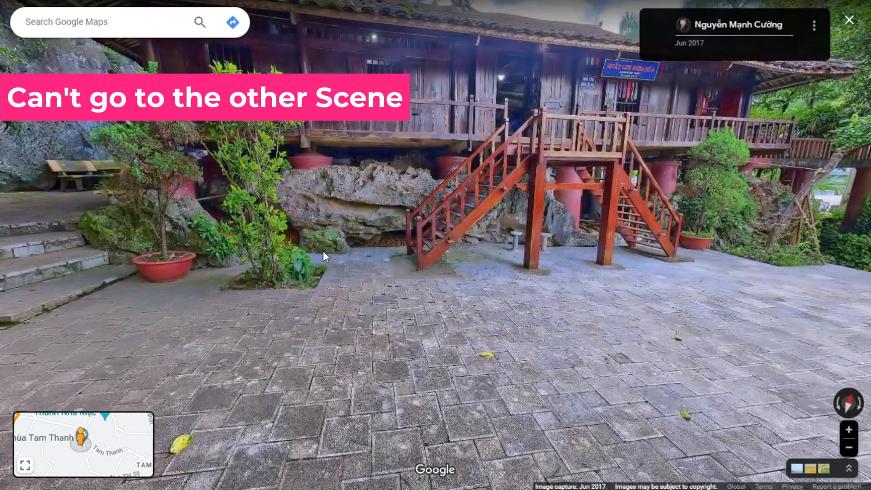
left_click_drag(324, 255, 671, 259)
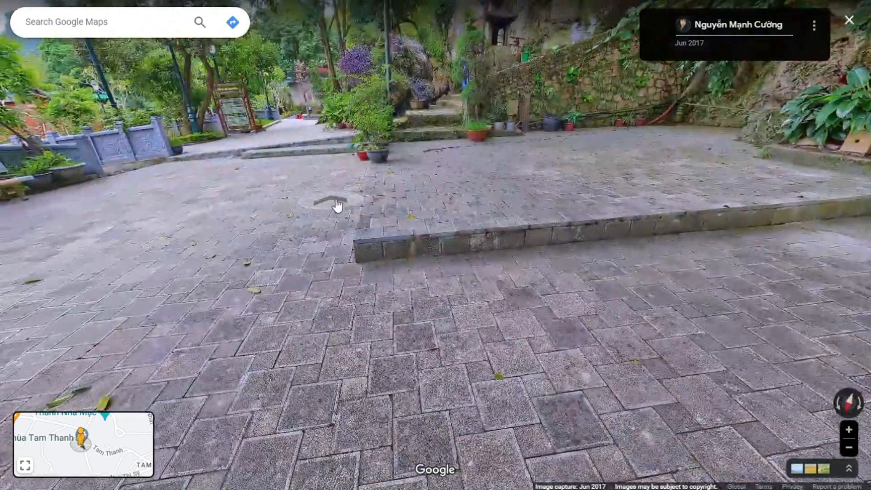
left_click(365, 154)
left_click_drag(301, 272, 81, 268)
left_click_drag(563, 290, 301, 351)
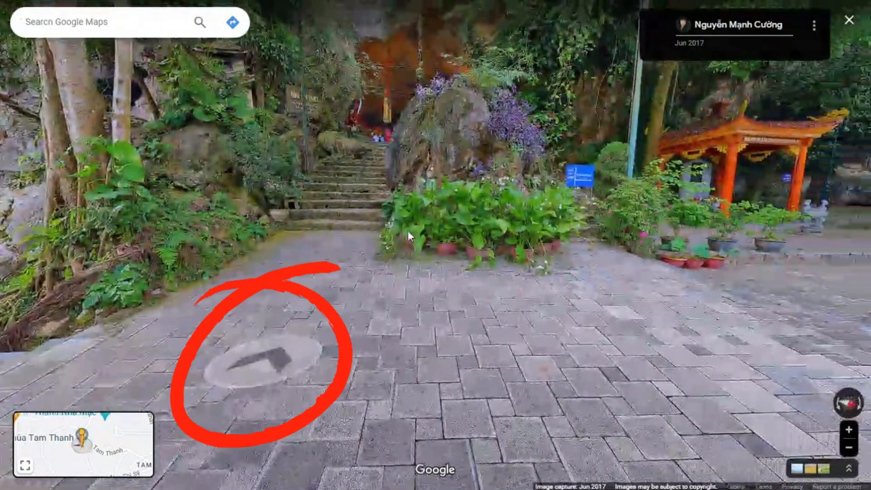